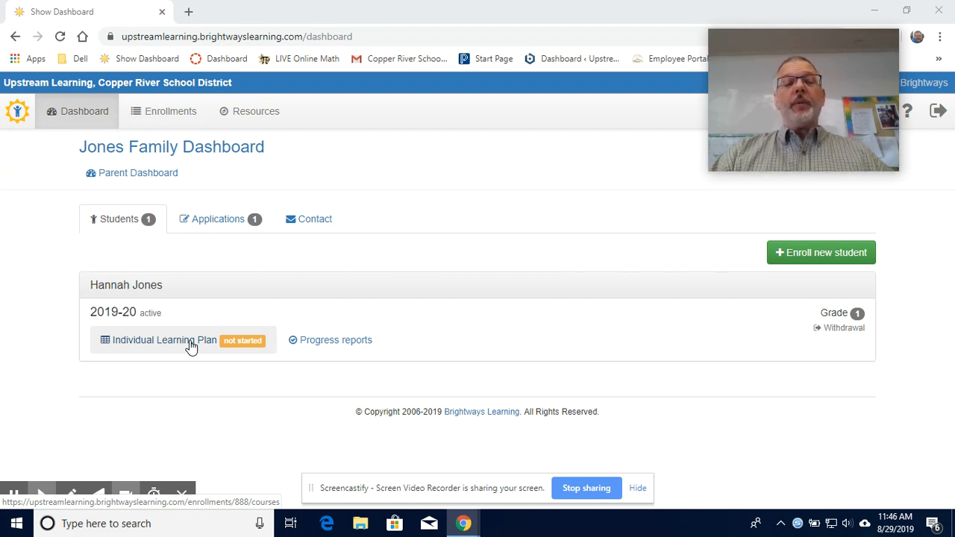
Step: Open the first-grade student's 2019-20 Individual Learning Plan and start adding a course
left_click(160, 344)
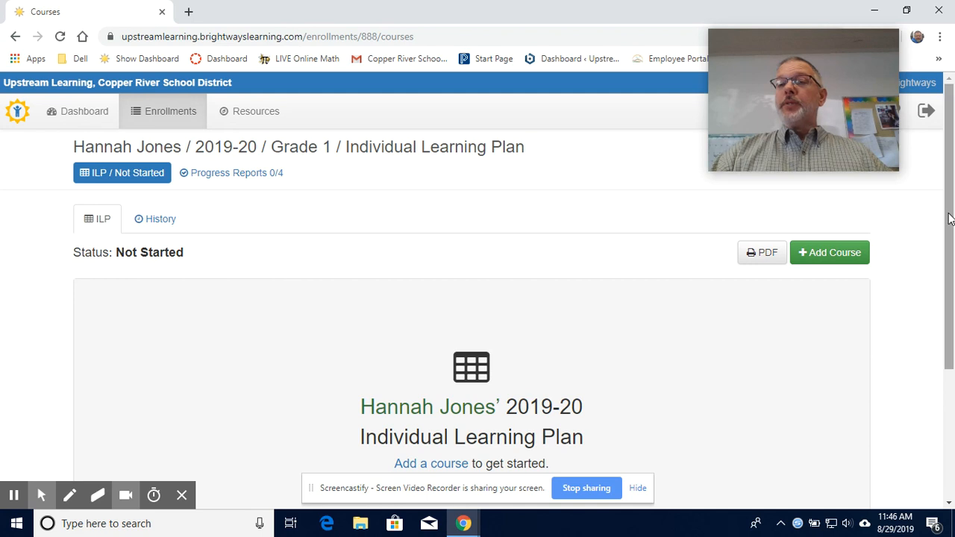
mouse_move(948, 220)
left_mouse_down()
mouse_move(951, 277)
mouse_move(953, 214)
left_mouse_up()
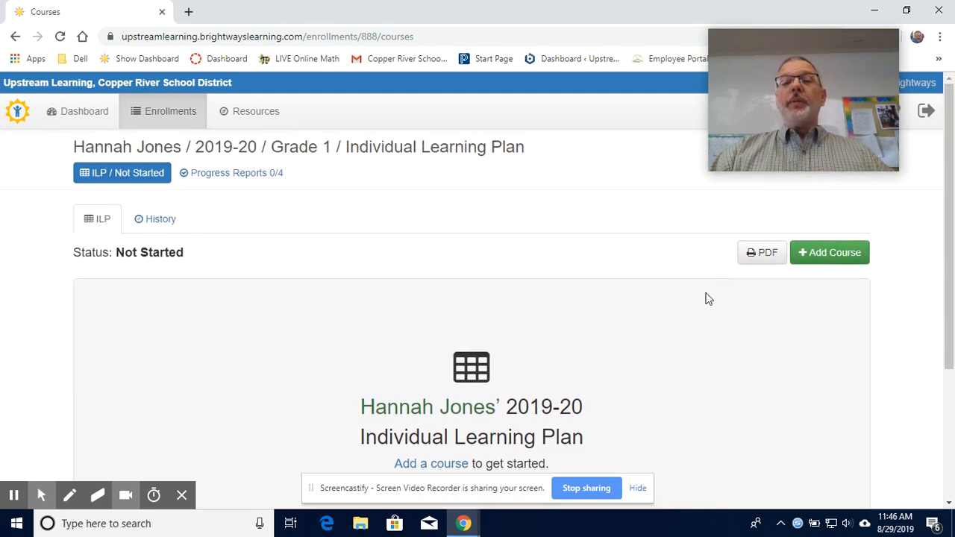
left_click(830, 254)
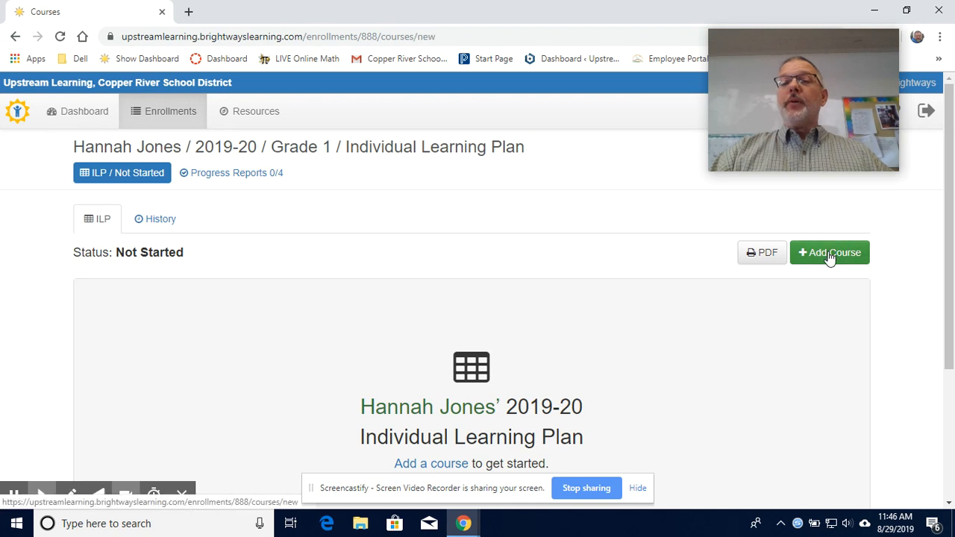
Step: Set the new course's subject to Language Arts, grade scale to Proficiency K-3 and course to Phonics
left_click(350, 258)
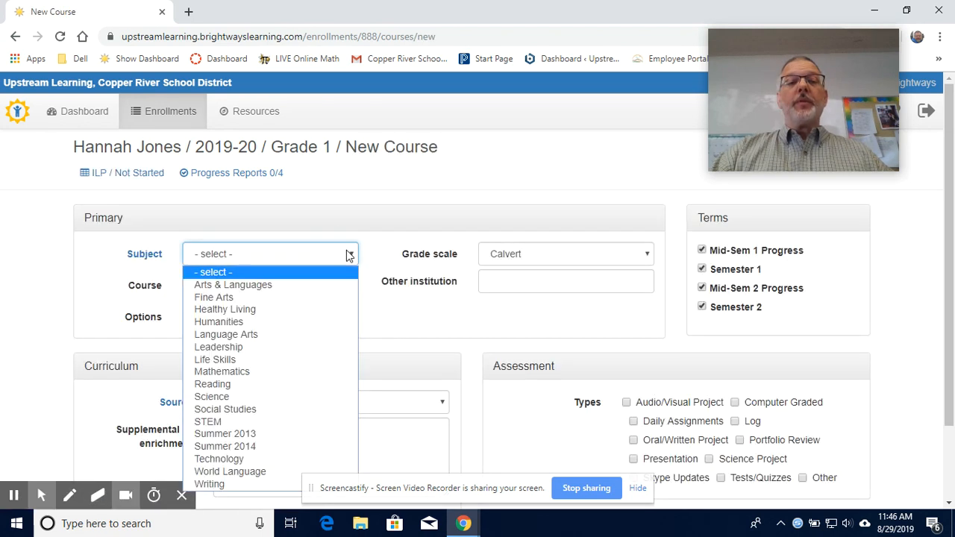
left_click(255, 335)
left_click(641, 257)
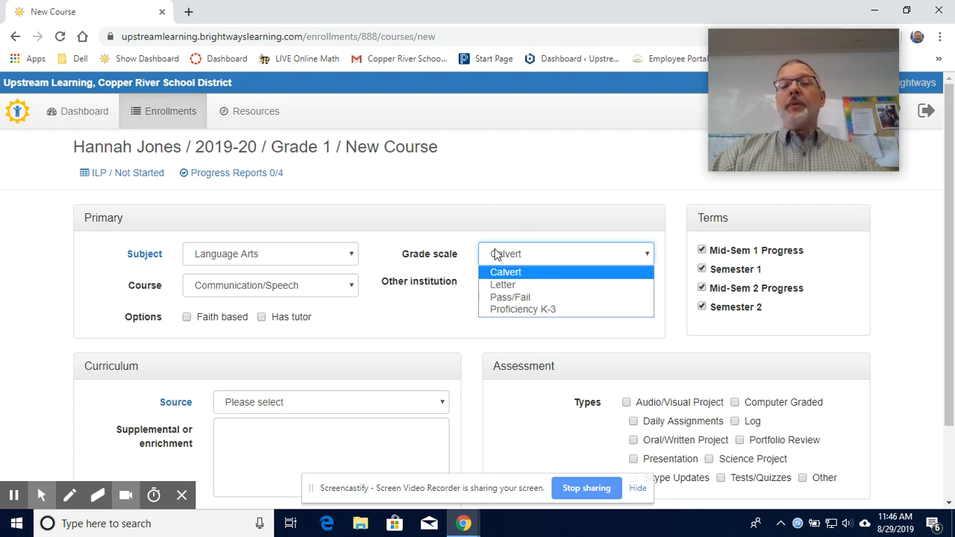
left_click(571, 309)
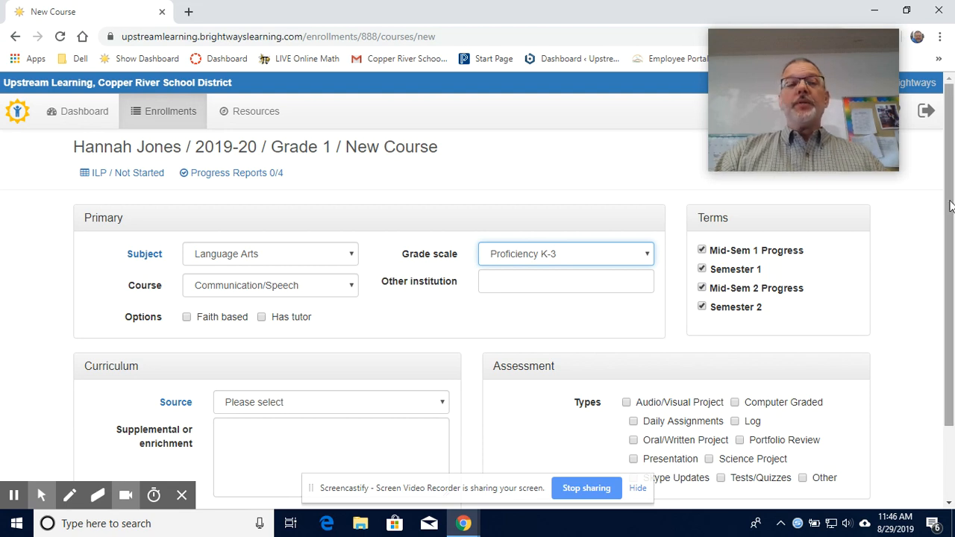
left_click(350, 290)
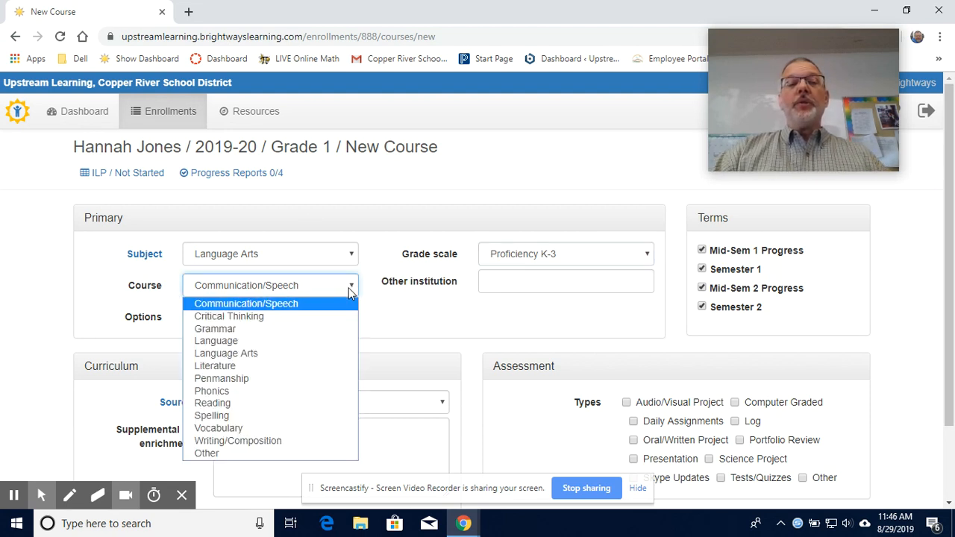
left_click(268, 331)
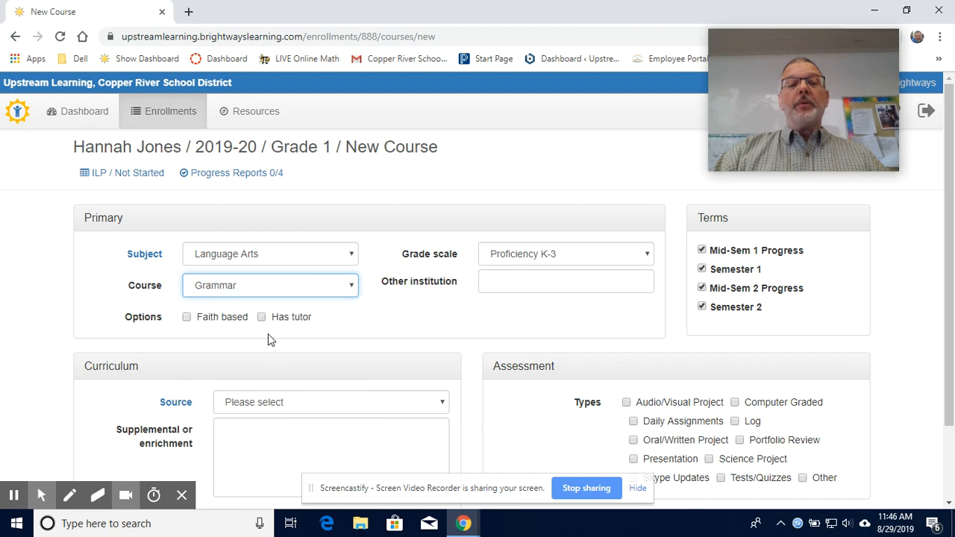
left_click(352, 290)
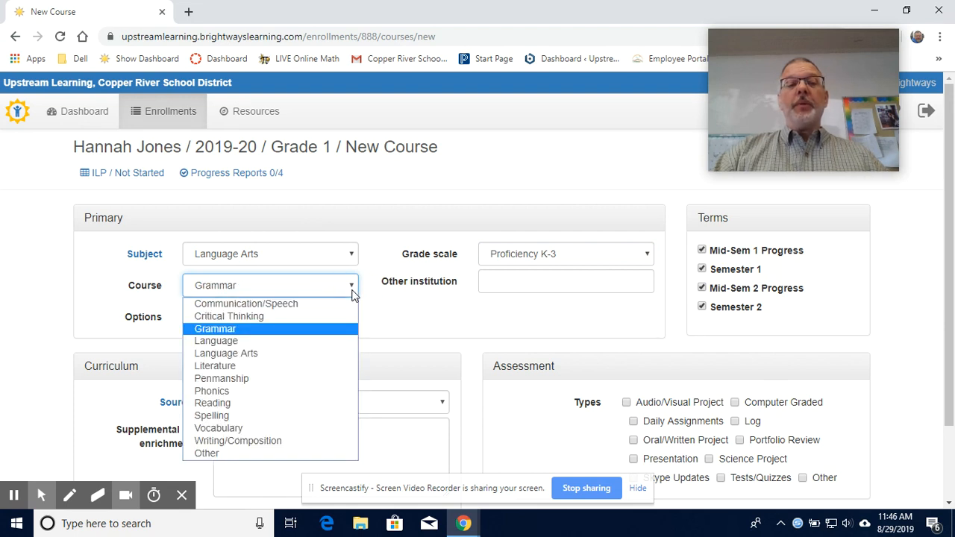
left_click(266, 392)
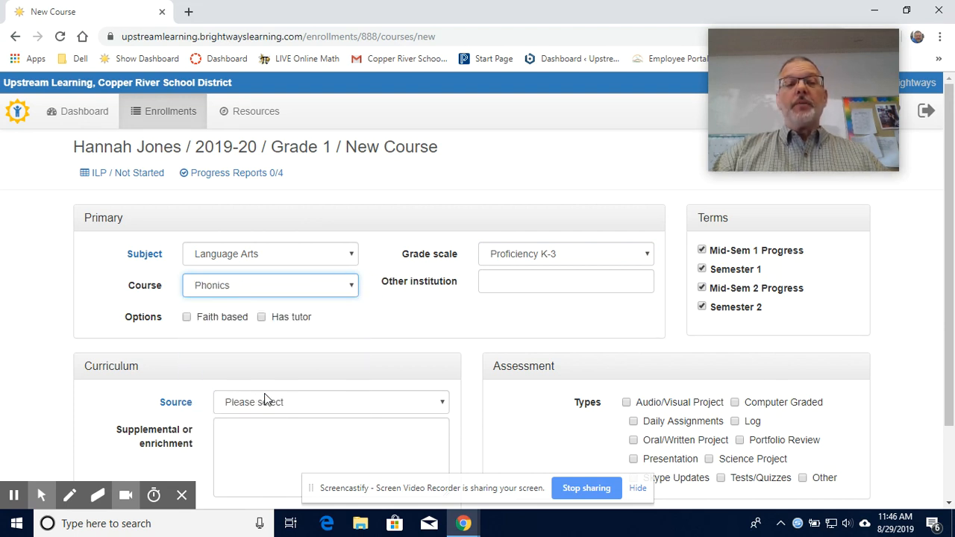
Step: Set the Phonics curriculum source to McRuffy and enter "Explode the code" as the supplemental or enrichment material
left_click_drag(948, 161, 949, 255)
left_click(443, 313)
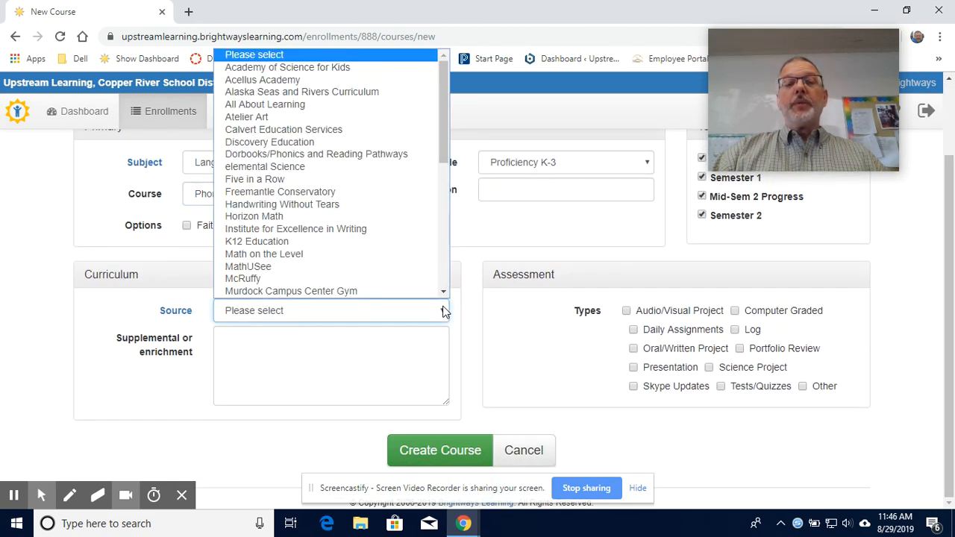
scroll(422, 126, "down", 1)
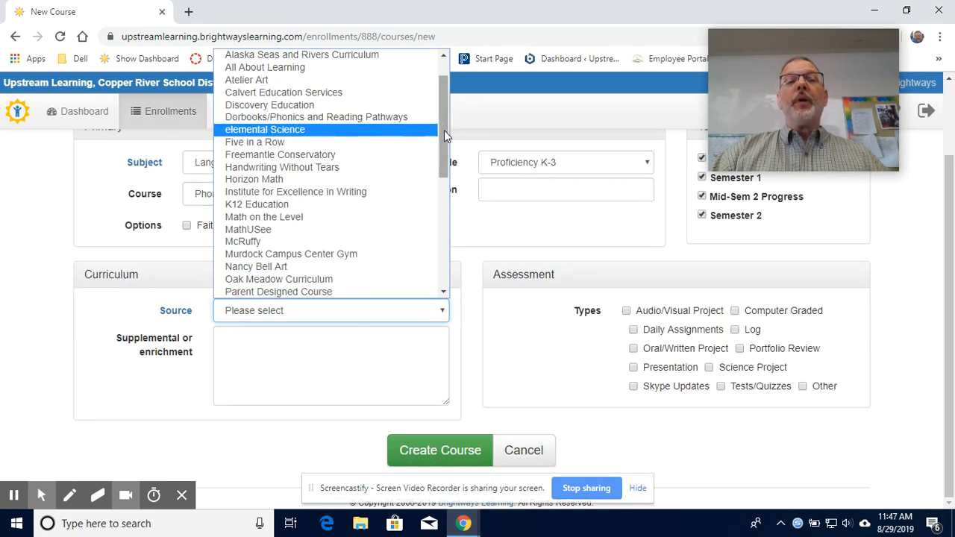
left_click_drag(445, 130, 443, 160)
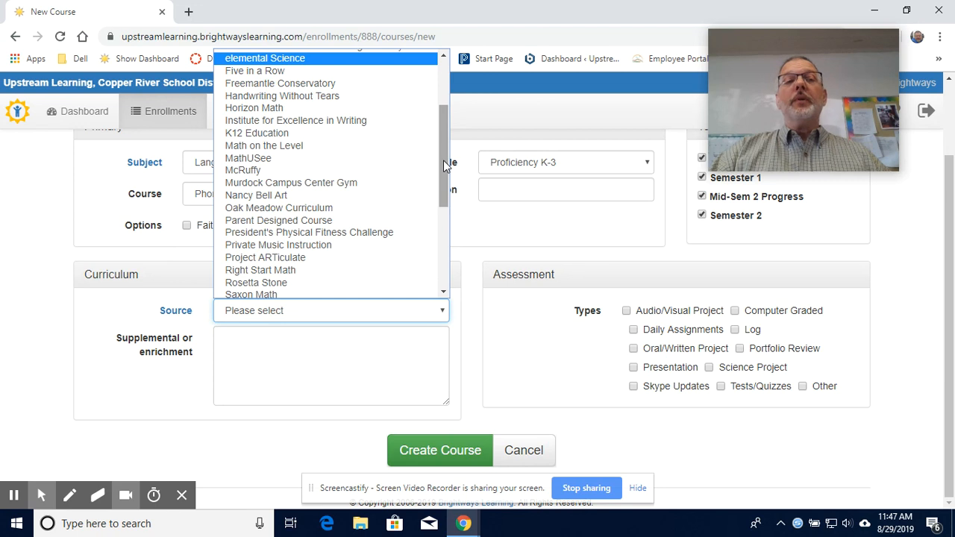
left_click(328, 170)
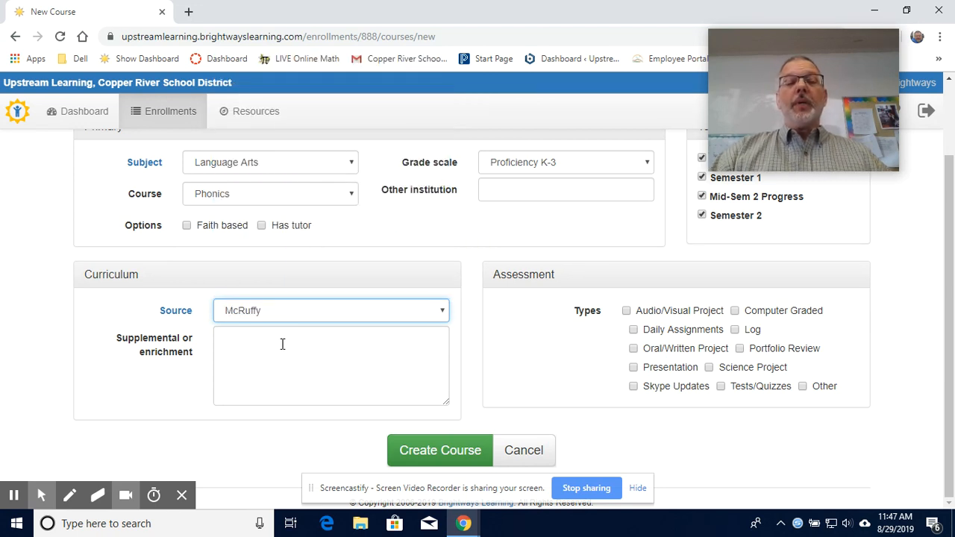
left_click(233, 349)
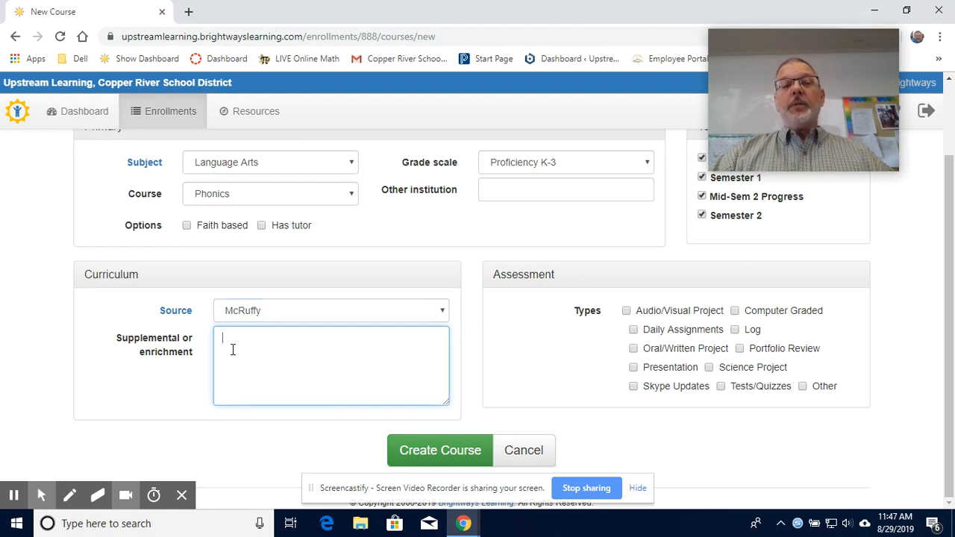
type("Exp")
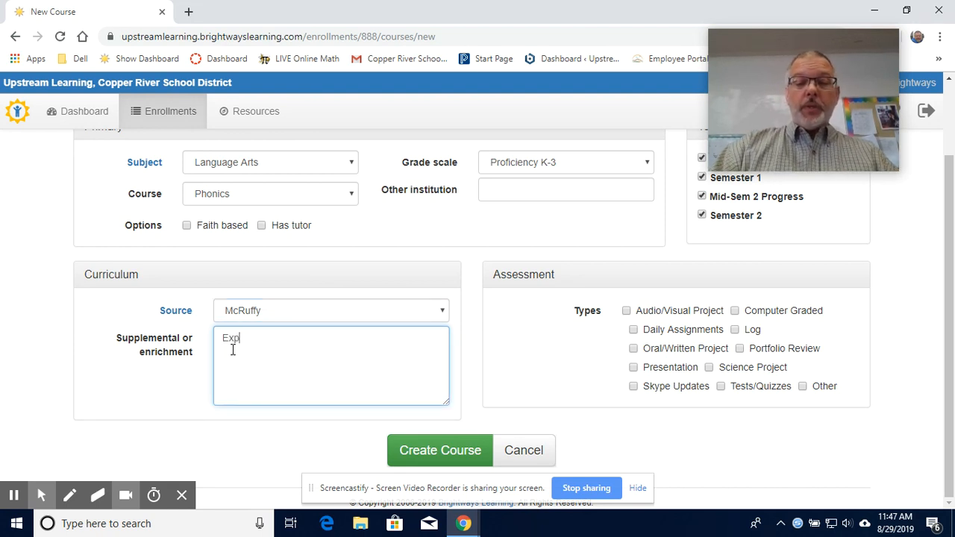
type("lode the code")
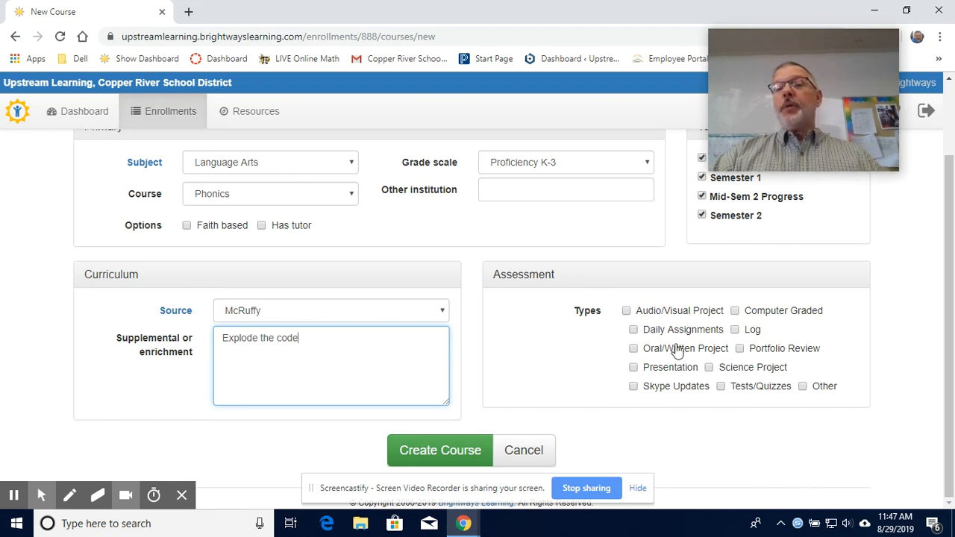
Step: Select Daily Assignments and Tests/Quizzes as assessment types, then create the Phonics course and dismiss the notice
left_click(632, 330)
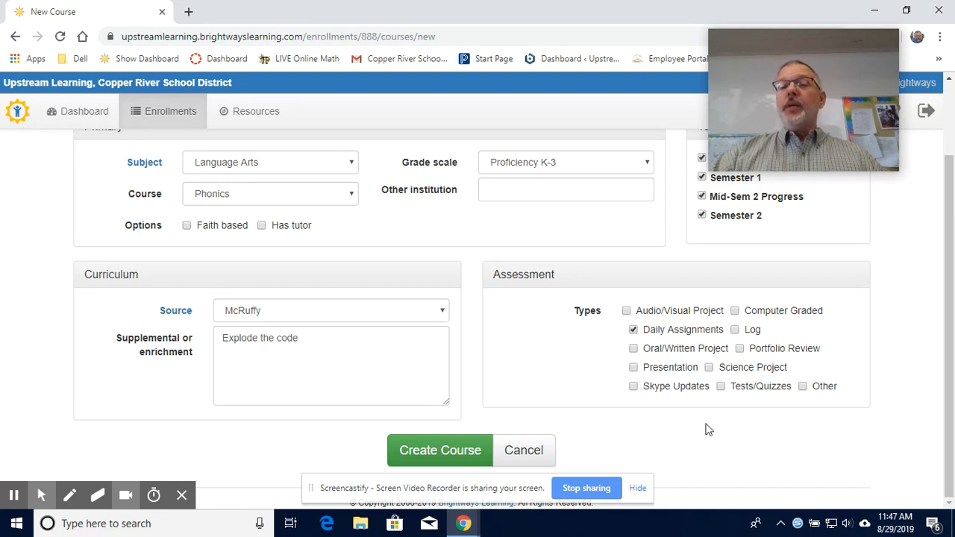
left_click(720, 387)
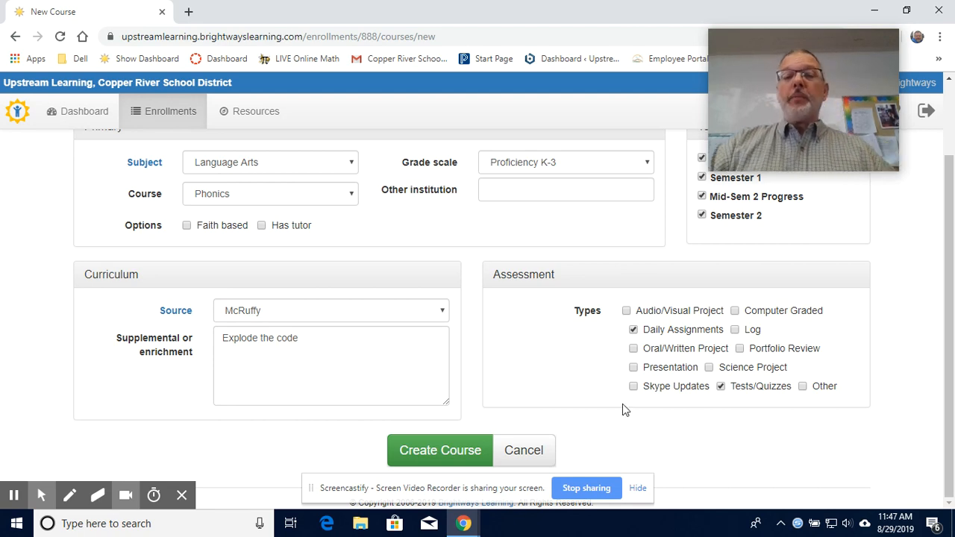
left_click_drag(948, 257, 950, 179)
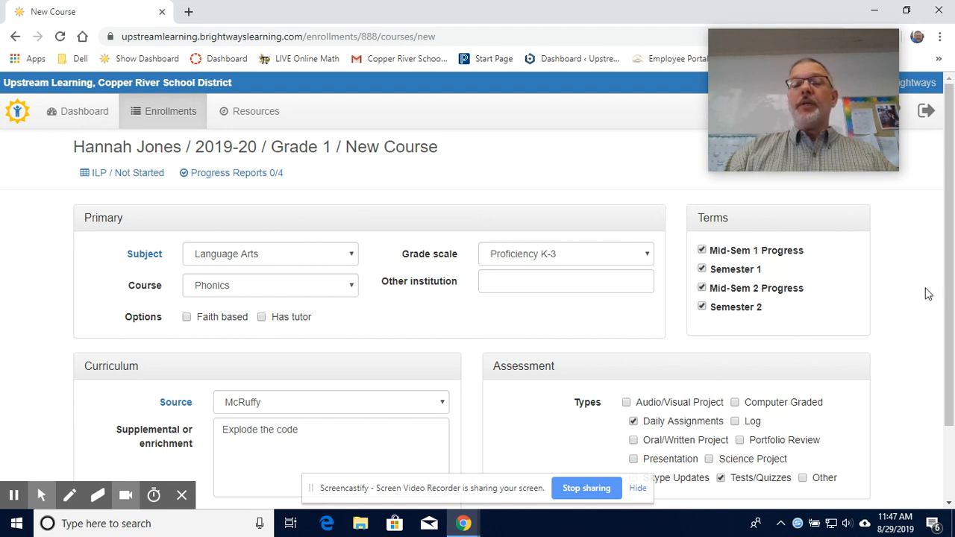
left_click_drag(951, 220, 949, 298)
left_click(440, 452)
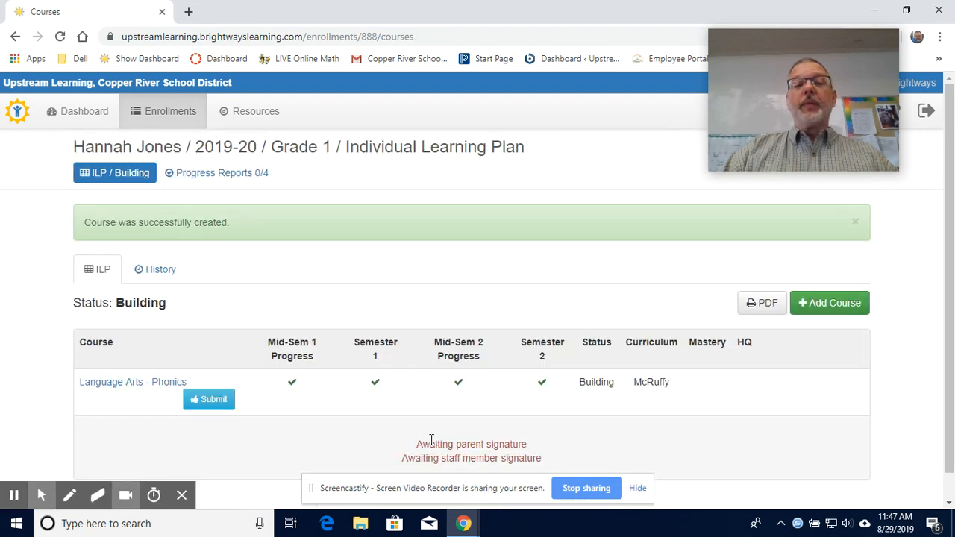
scroll(945, 181, "down", 1)
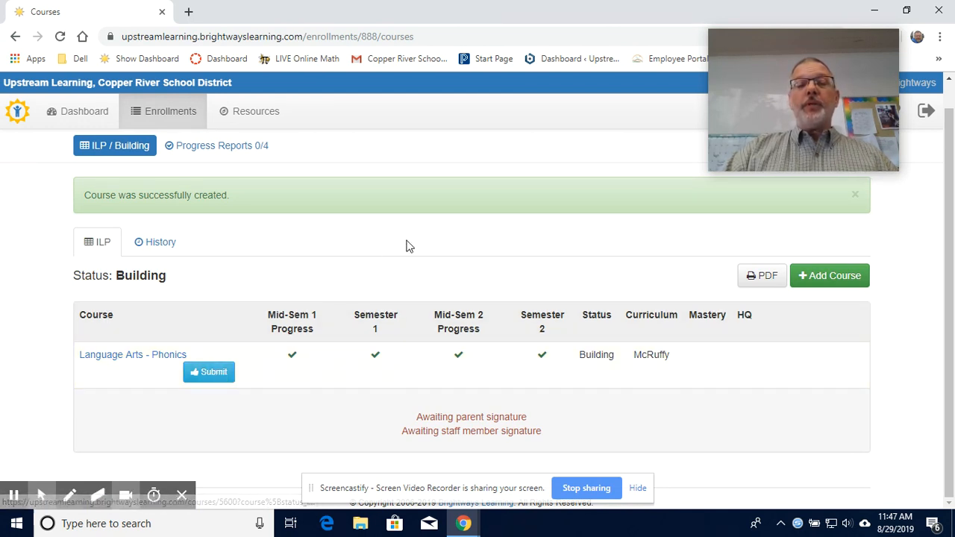
left_click(855, 195)
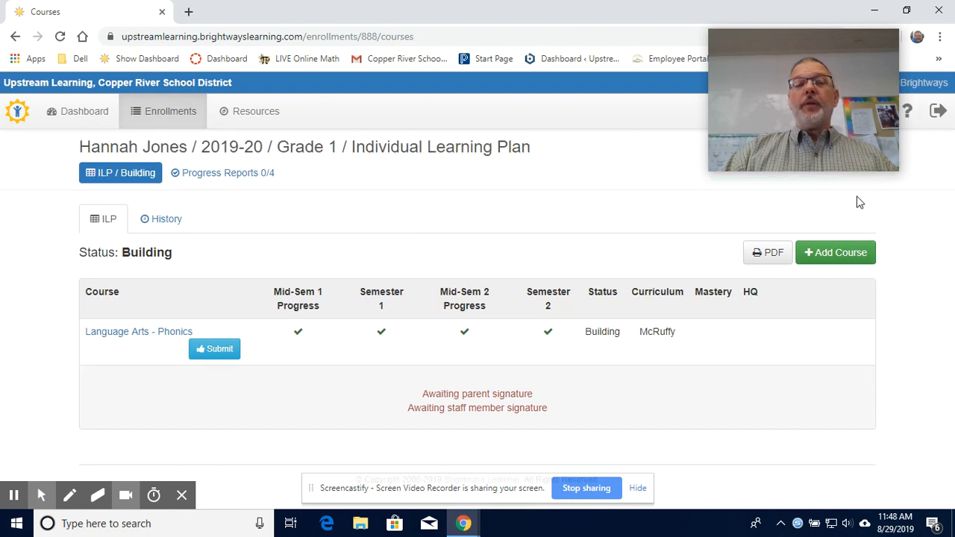
Step: Start another course in the learning plan with subject Mathematics and grade scale Proficiency K-3
left_click(832, 254)
left_click(353, 255)
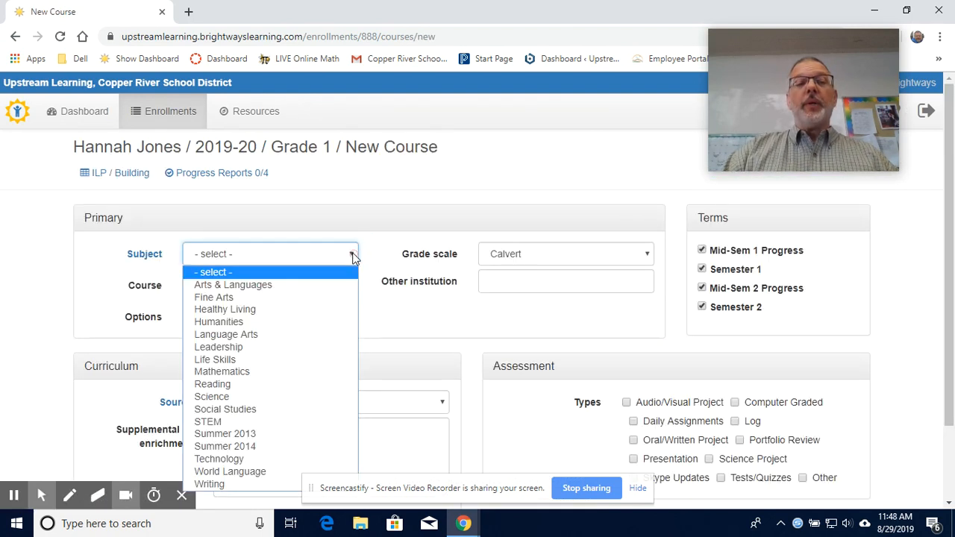
left_click(296, 379)
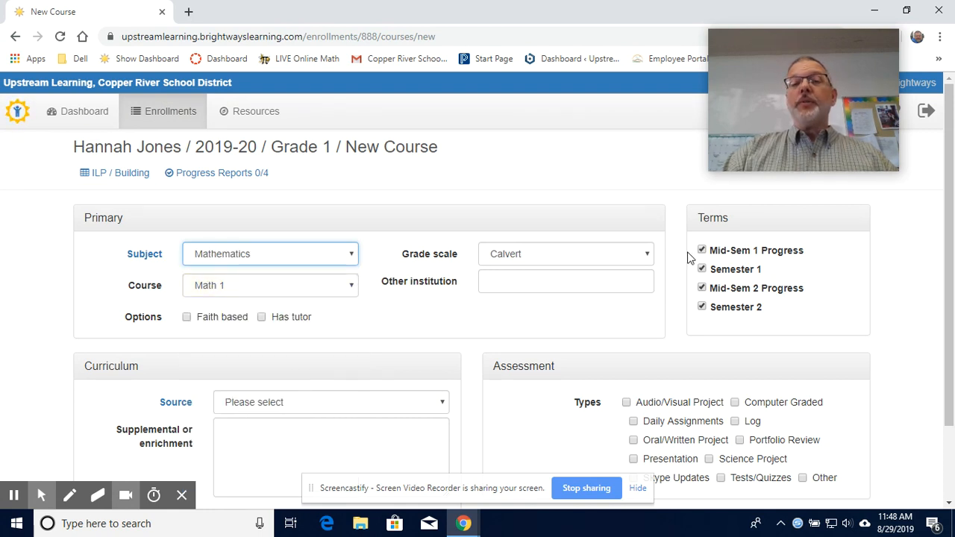
left_click(650, 256)
left_click(616, 308)
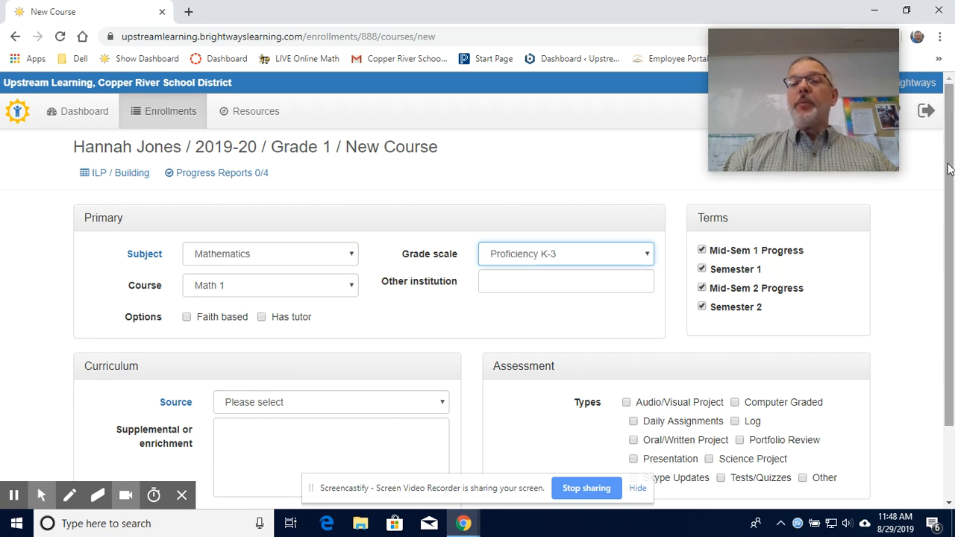
Step: Set the math course's curriculum source to Horizon Math and enter "Math Whizz" as the supplemental or enrichment material
scroll(948, 162, "down", 2)
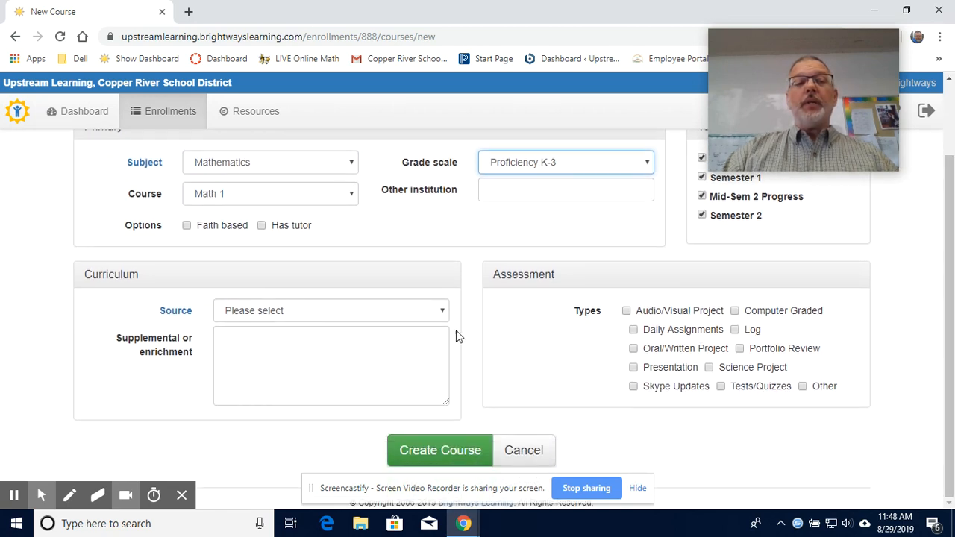
left_click(445, 311)
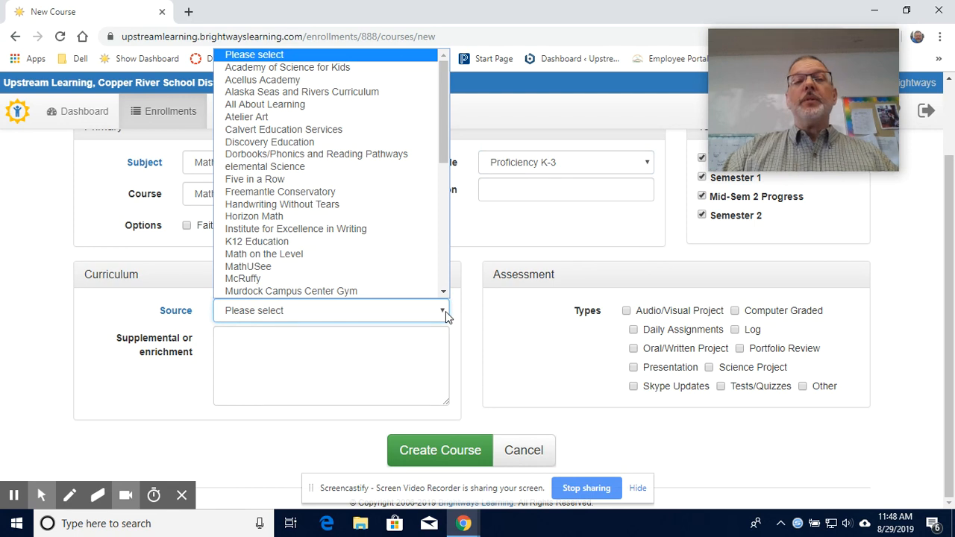
left_click(409, 217)
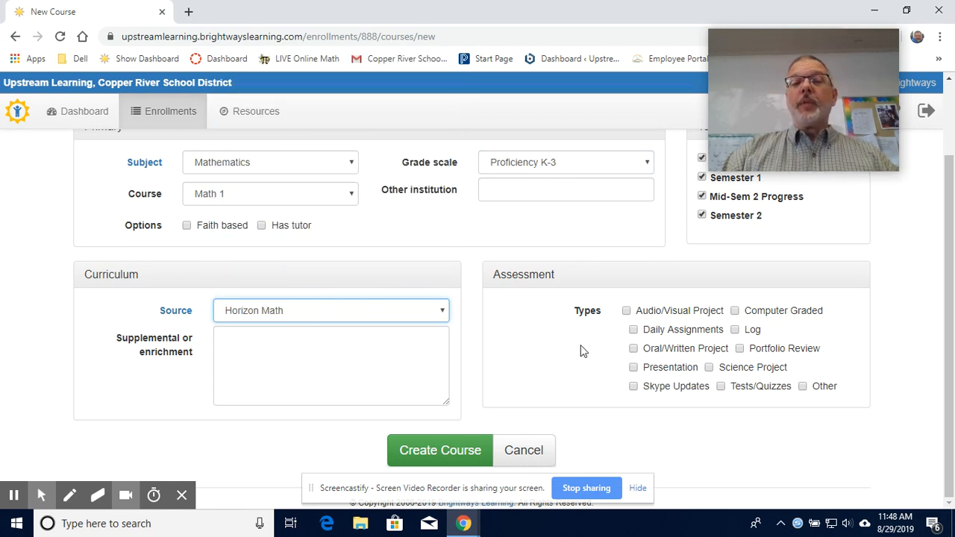
left_click(311, 357)
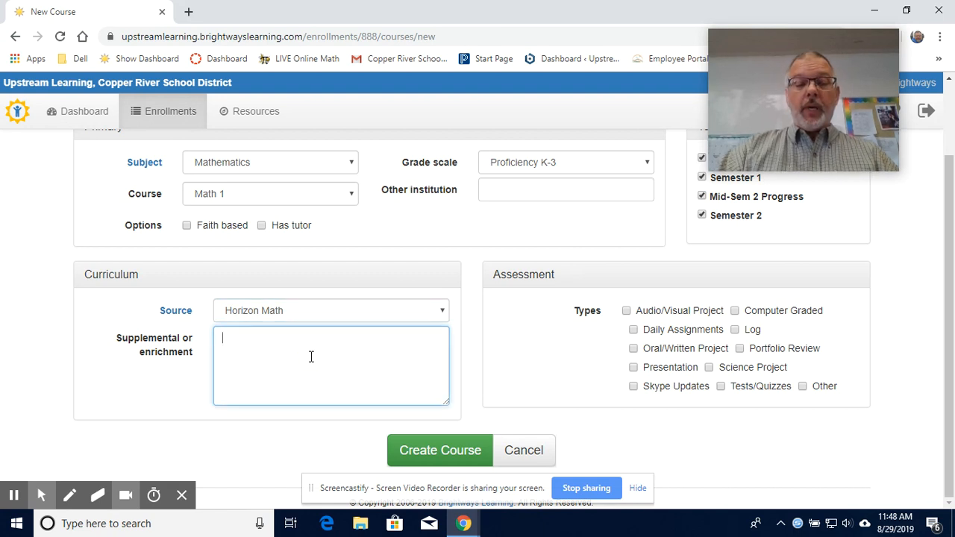
type("Math Whizz")
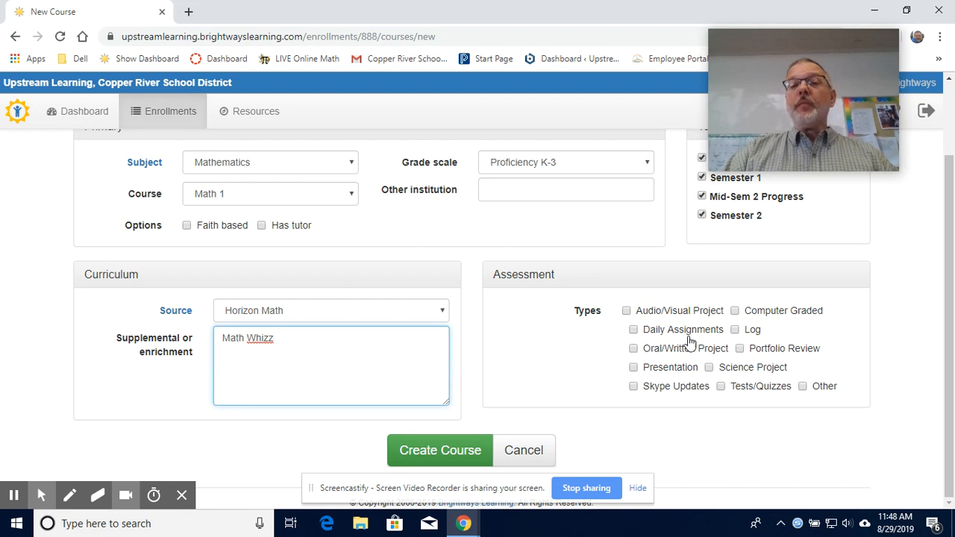
Step: Assess the math course by Daily Assignments and Tests/Quizzes, then create it and dismiss the notice
left_click(634, 330)
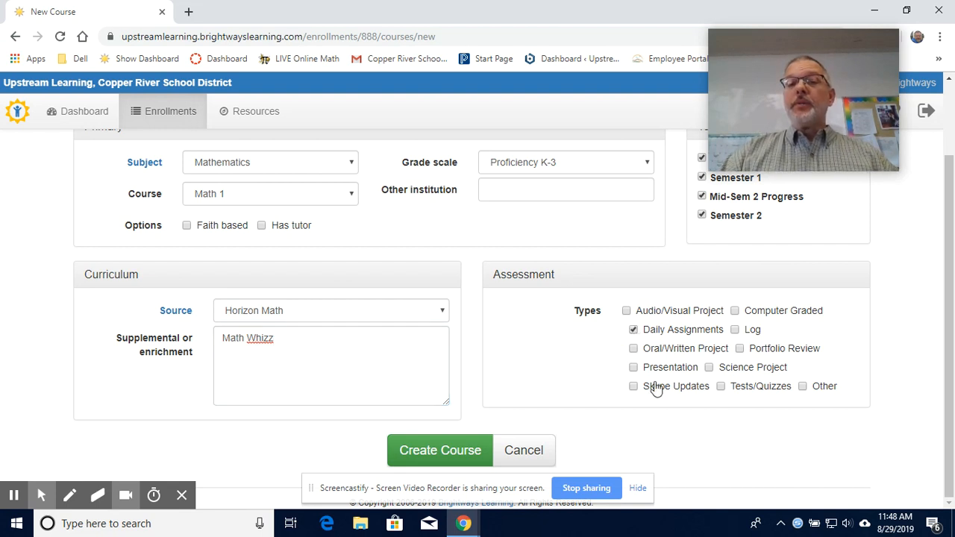
left_click(721, 386)
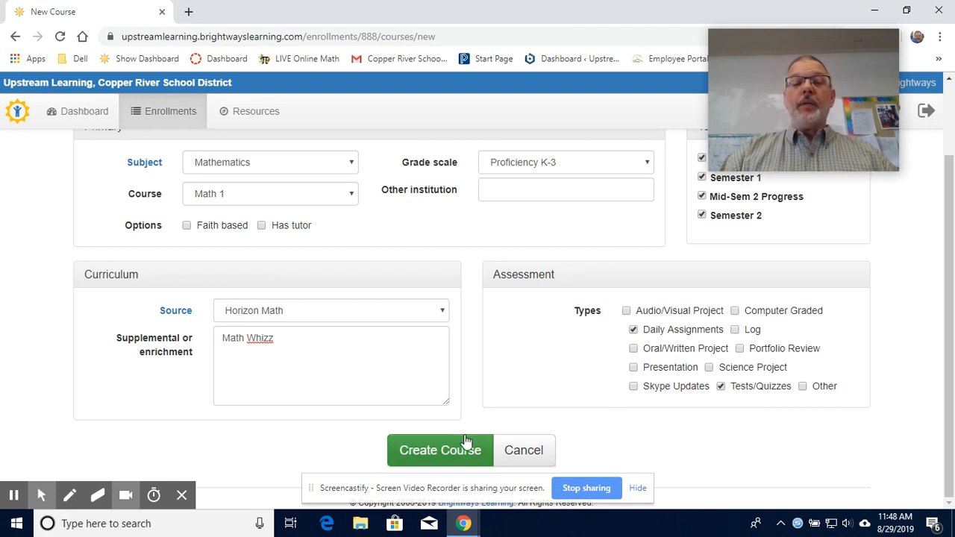
left_click(443, 451)
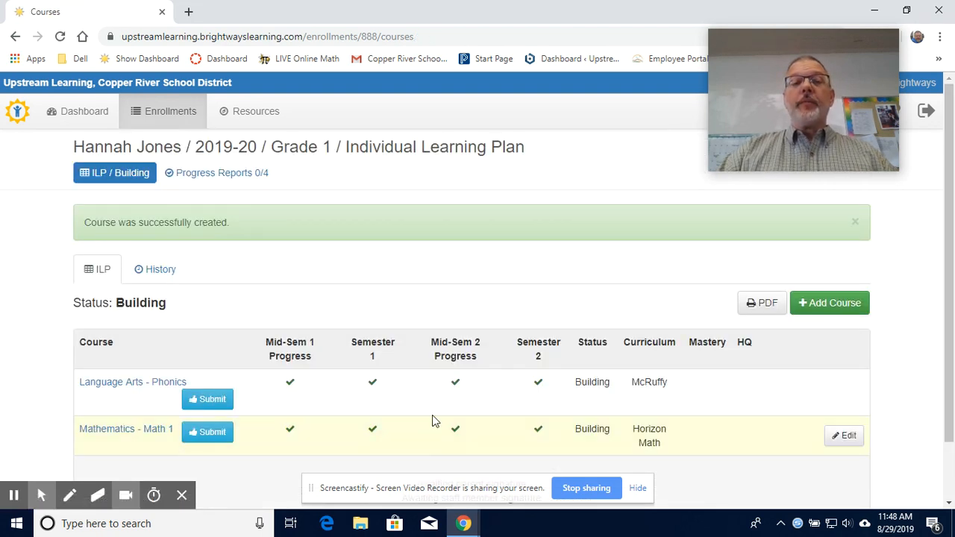
left_click(854, 222)
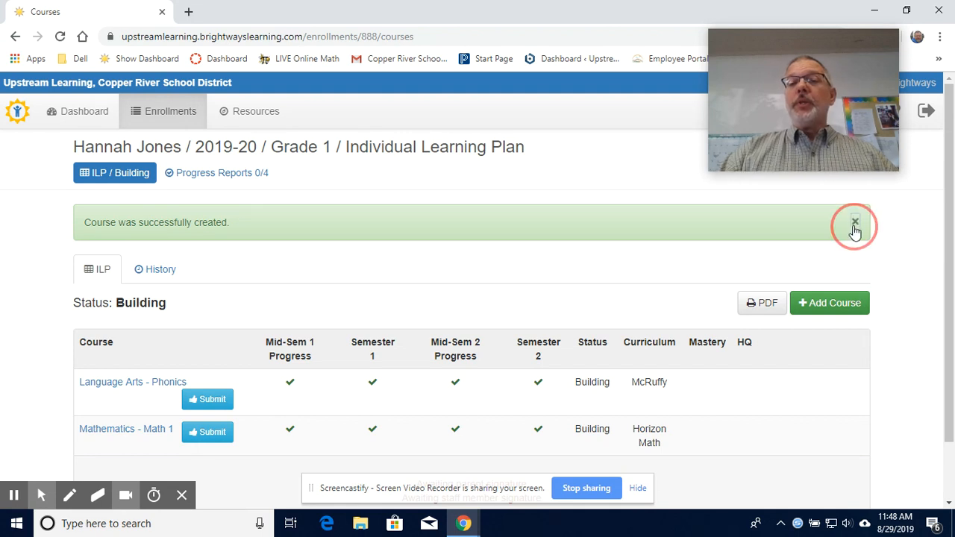
Step: Start another course in the learning plan with subject Fine Arts and course Music
scroll(950, 224, "down", 1)
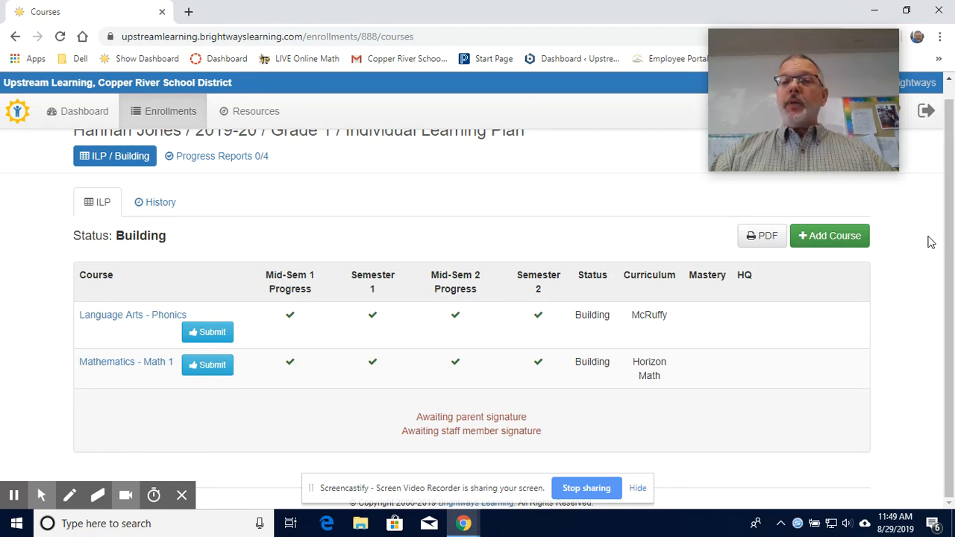
left_click(828, 243)
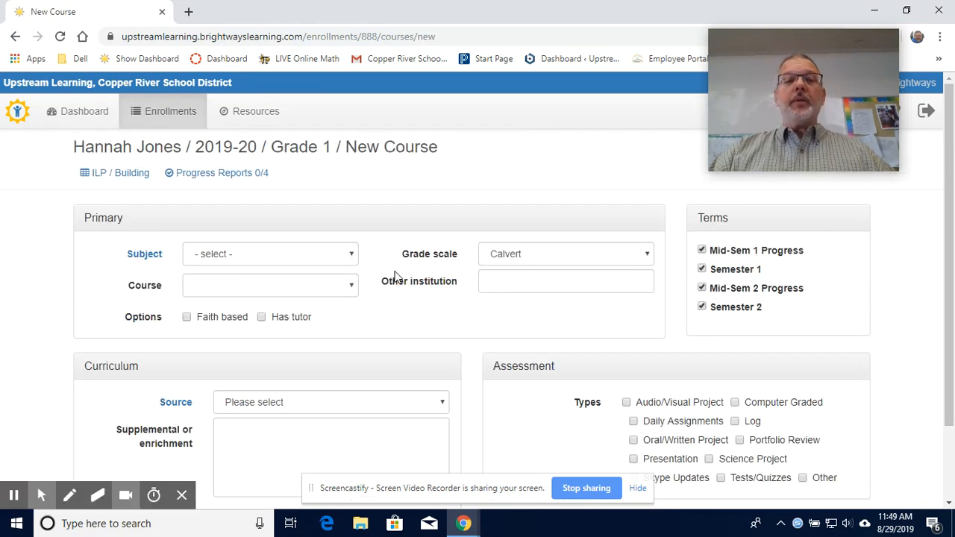
left_click(350, 255)
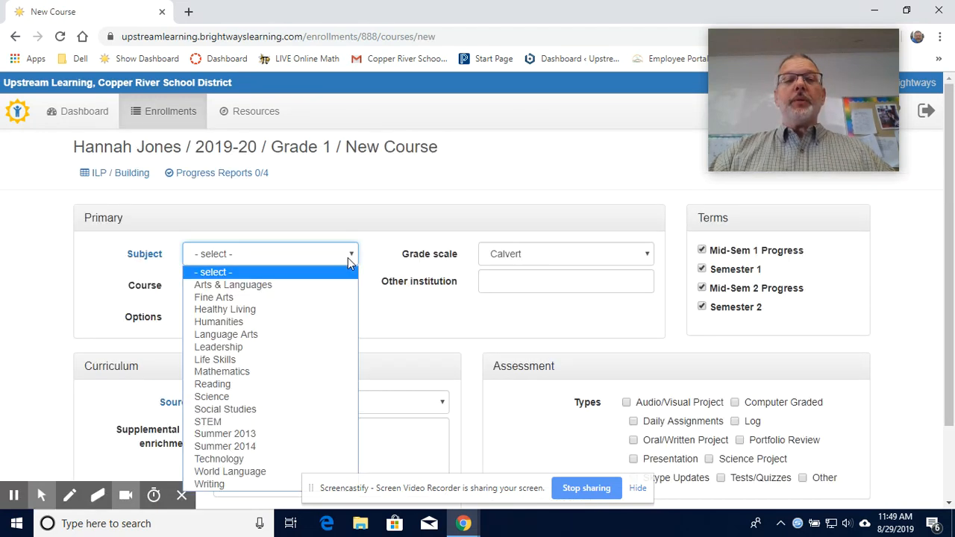
left_click(309, 297)
left_click(352, 254)
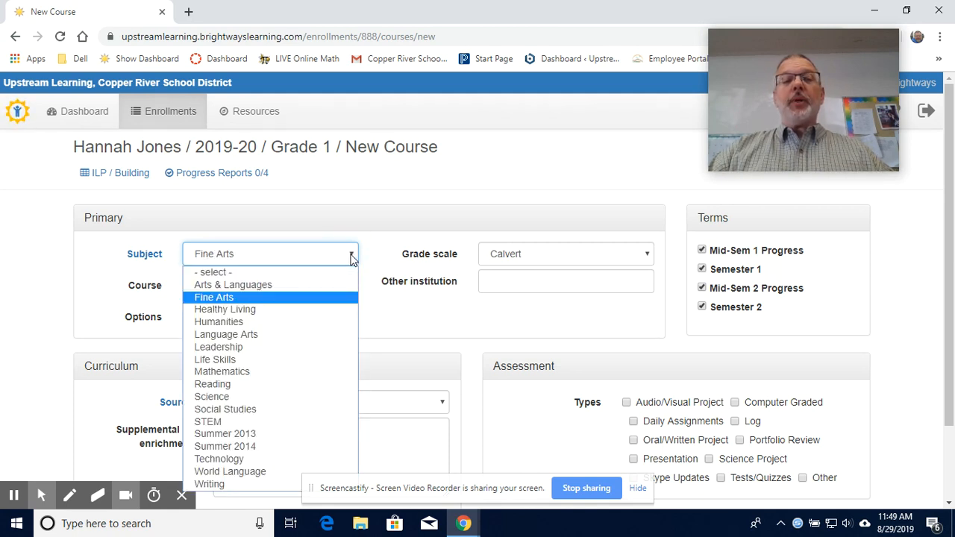
left_click(331, 284)
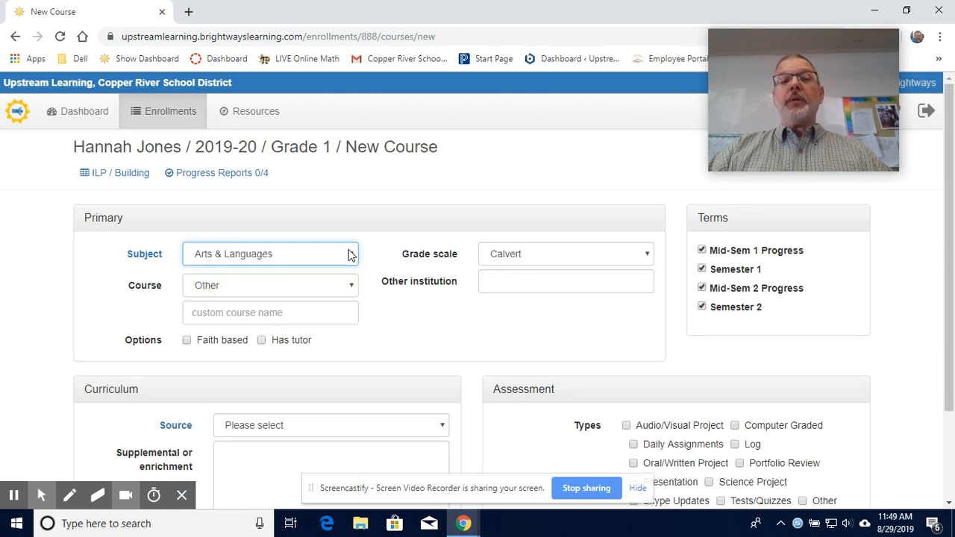
left_click(350, 254)
left_click(311, 295)
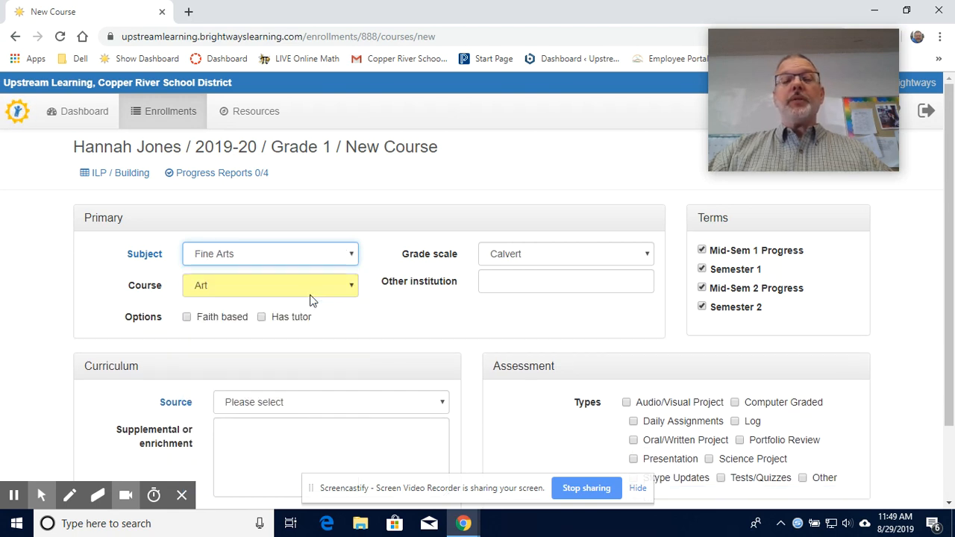
left_click(349, 288)
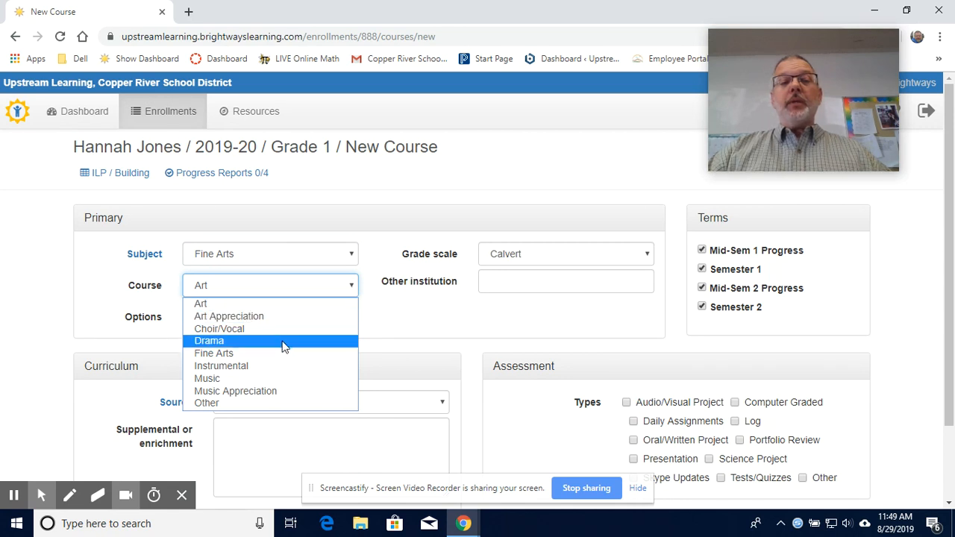
left_click(259, 377)
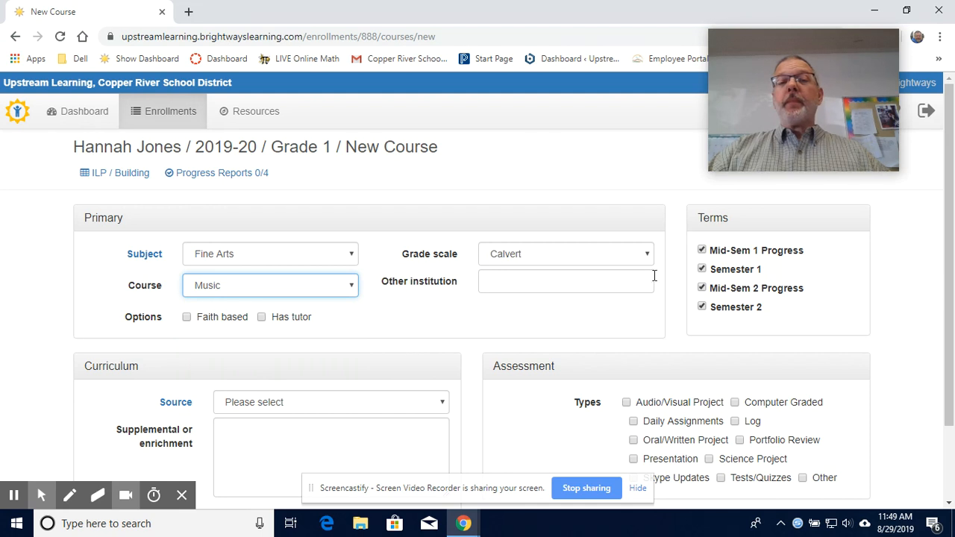
Step: Set the Music course's grade scale to Pass/Fail and exclude Mid-Sem 2 Progress and Semester 2 from its terms
left_click(645, 257)
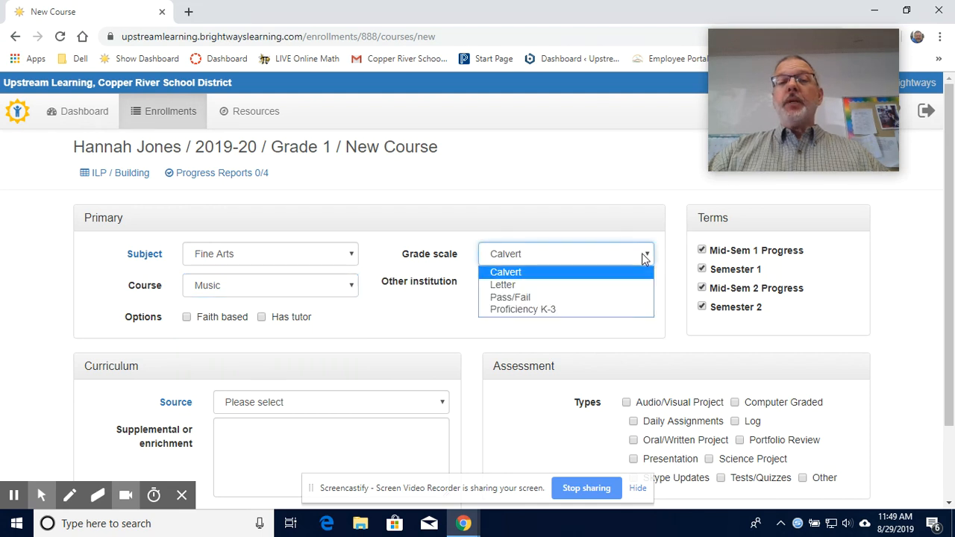
left_click(601, 299)
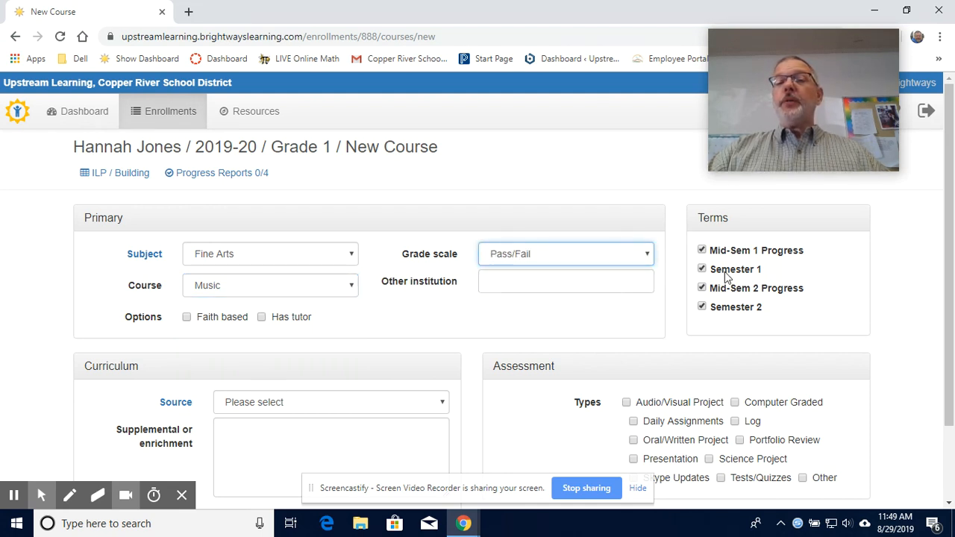
left_click(702, 290)
left_click(702, 307)
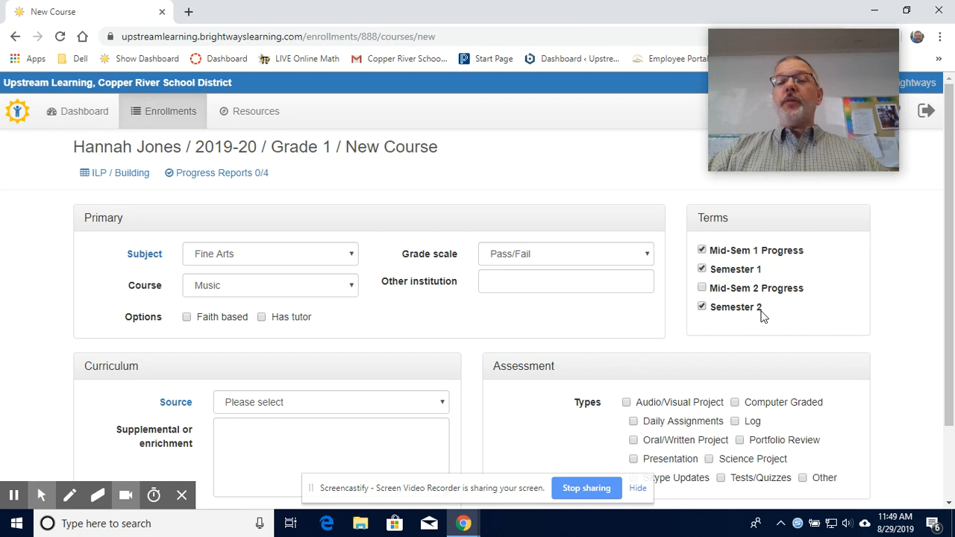
left_click(702, 308)
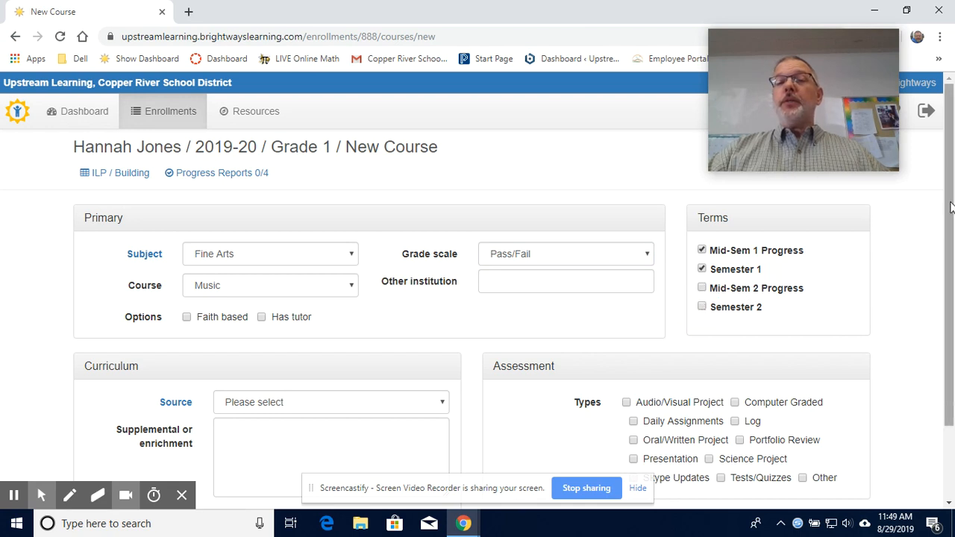
Step: Choose Audio/Visual Project as the Music course's assessment type and set its curriculum source to Other
left_click_drag(949, 180, 951, 273)
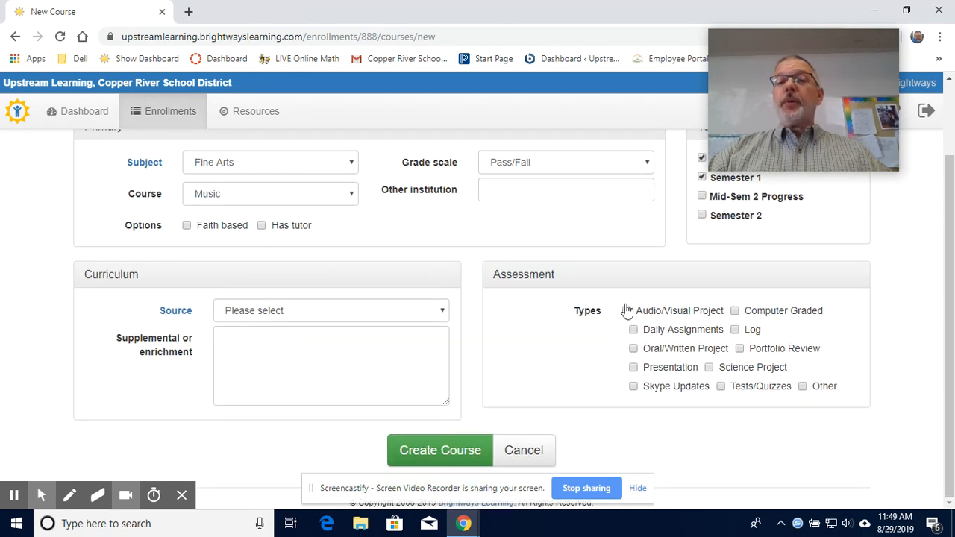
left_click(627, 311)
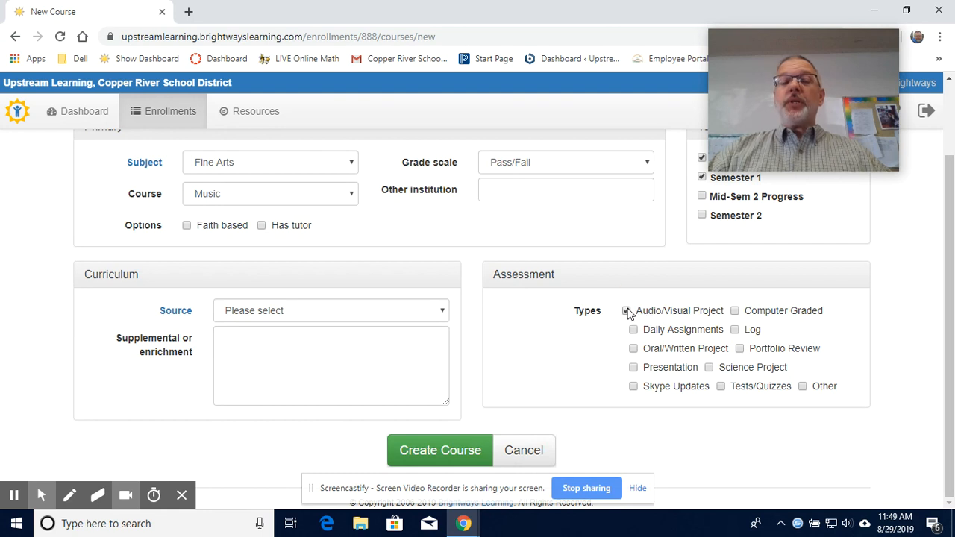
left_click(440, 311)
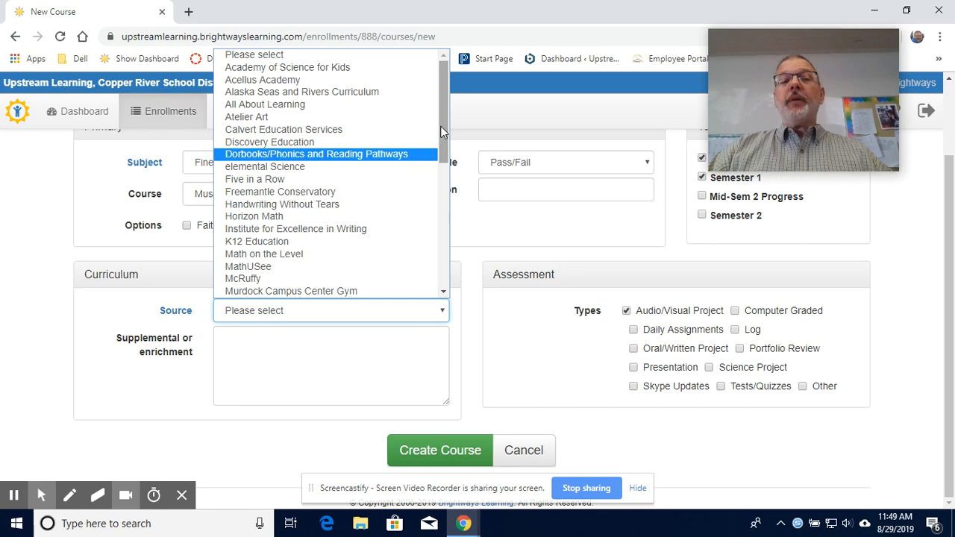
left_click_drag(440, 132, 448, 280)
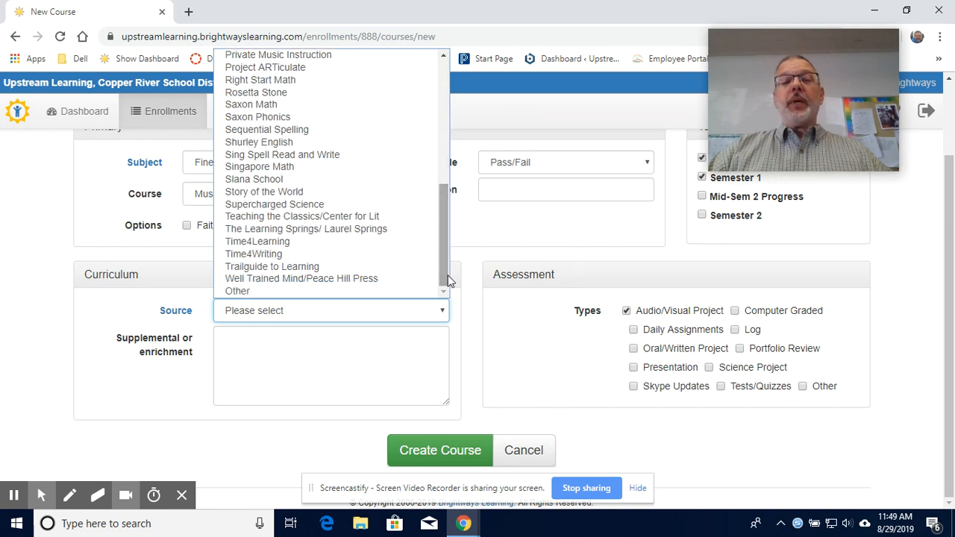
left_click(370, 291)
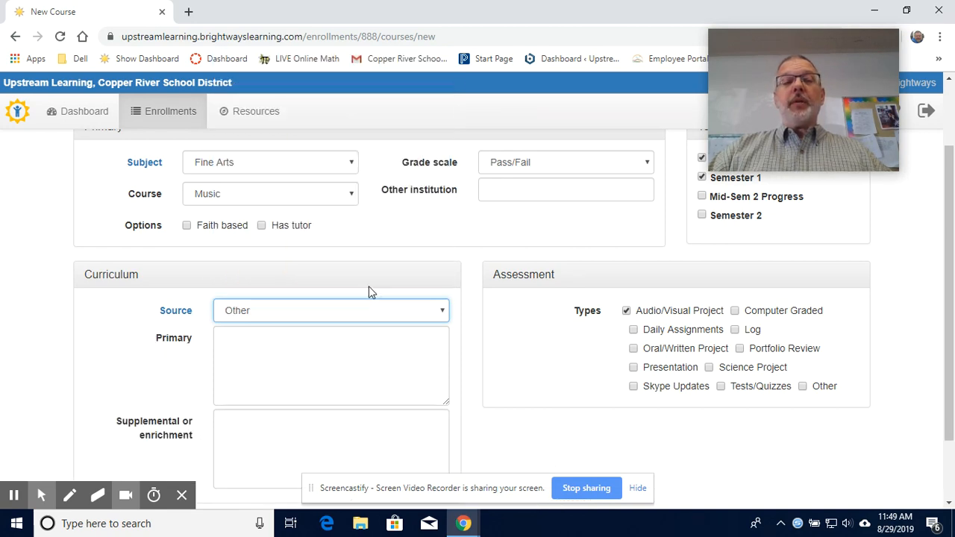
Step: Enter the music instructor's name as primary curriculum and "Hoffman Academy" as supplemental or enrichment material, then create the course
left_click(246, 336)
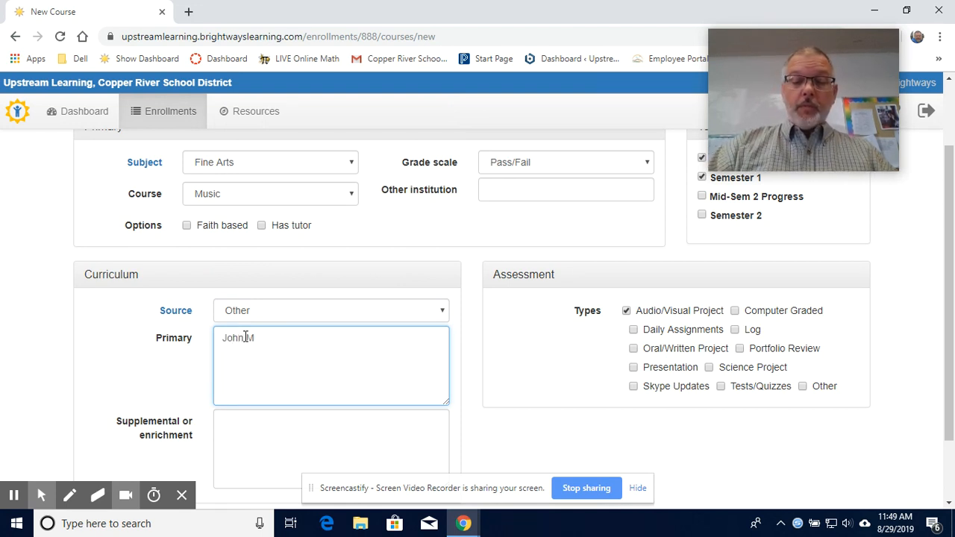
type("John Mozart")
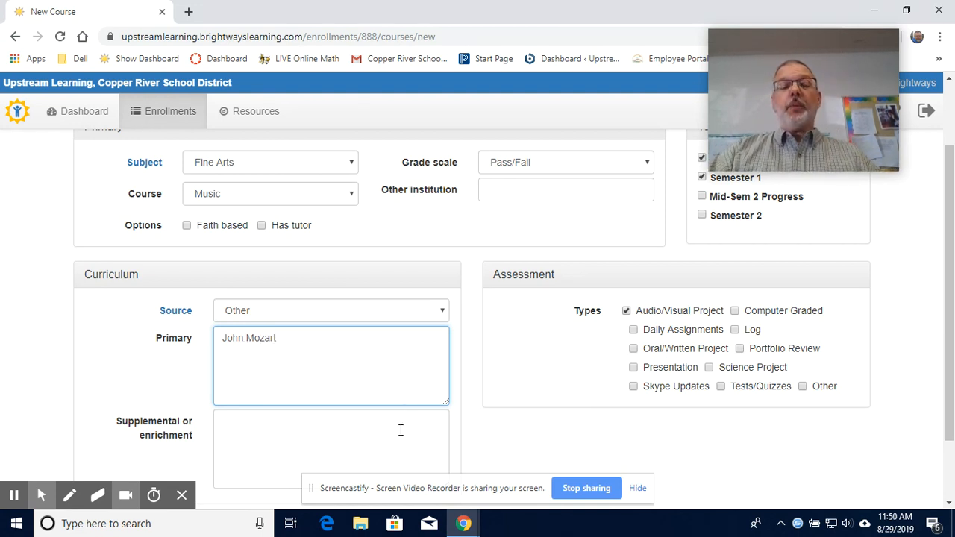
left_click(243, 422)
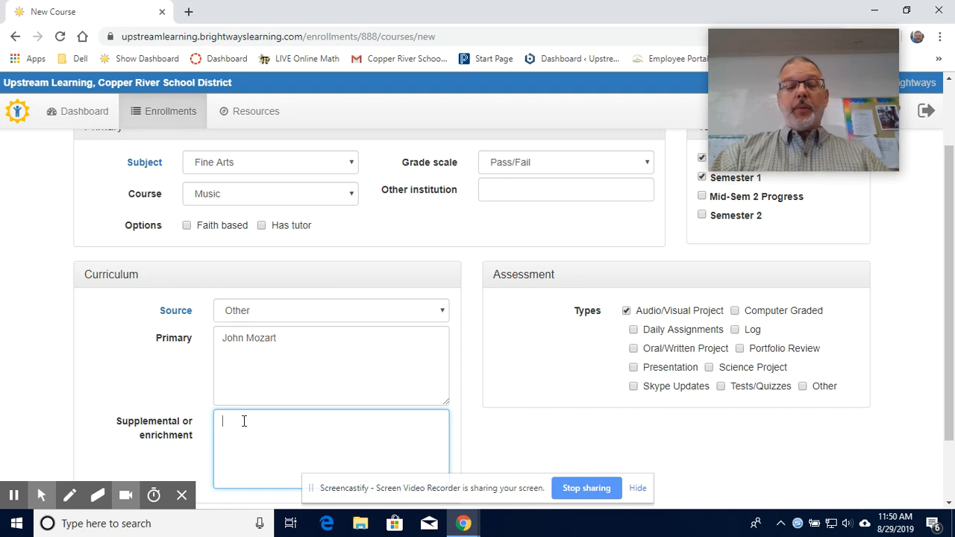
type("Hoffman")
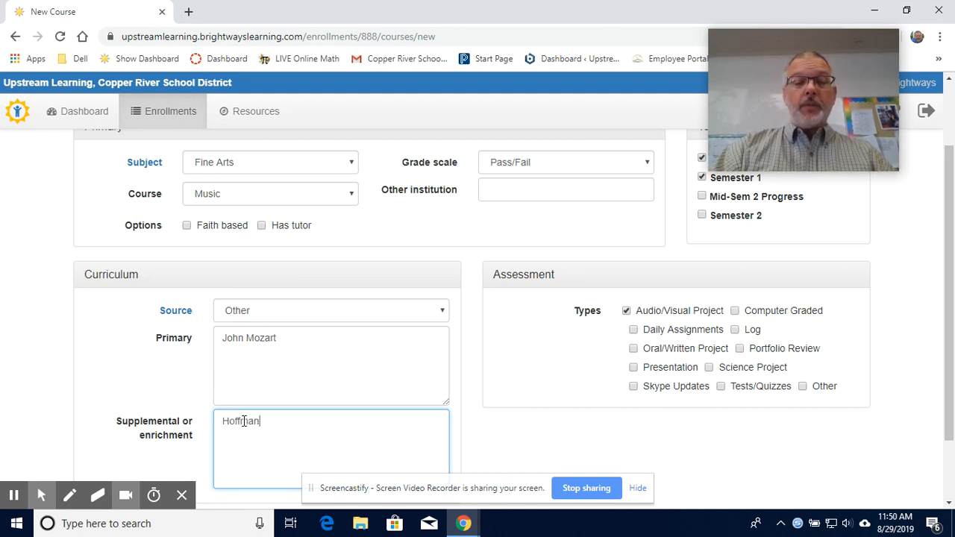
type(" Aca")
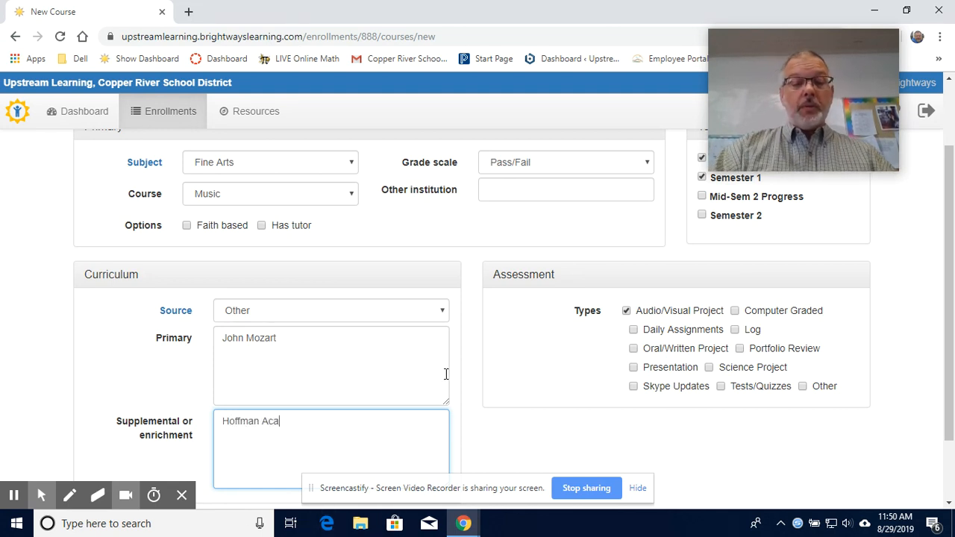
type("demy")
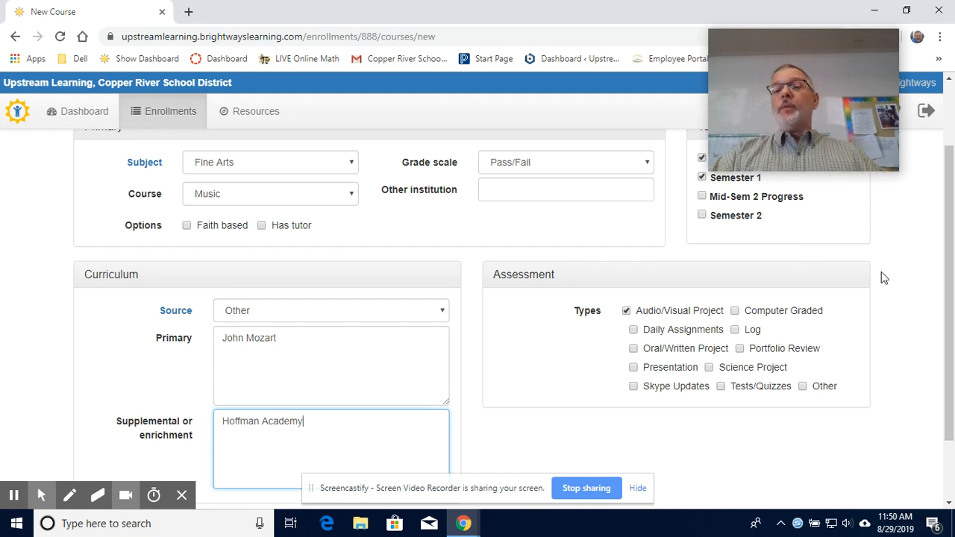
left_click_drag(949, 232, 951, 335)
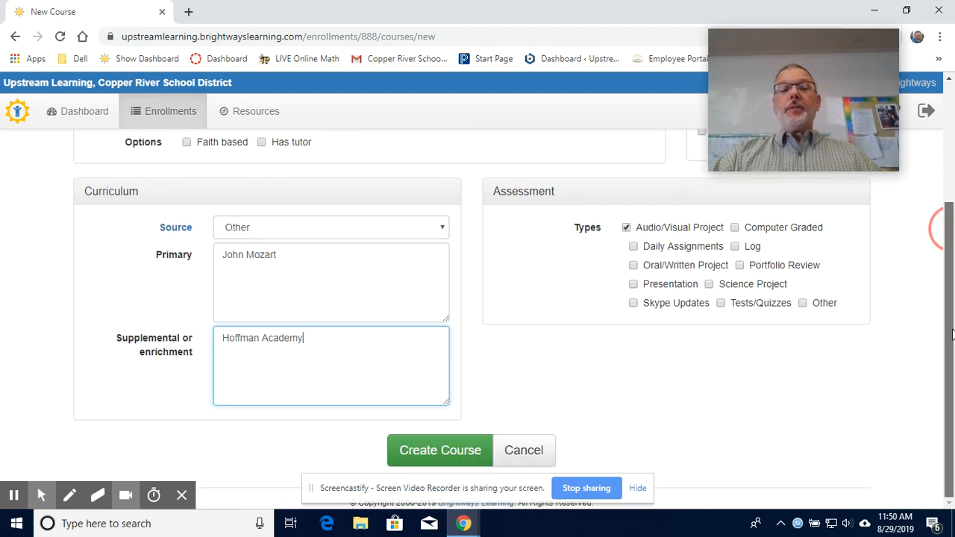
left_click(429, 453)
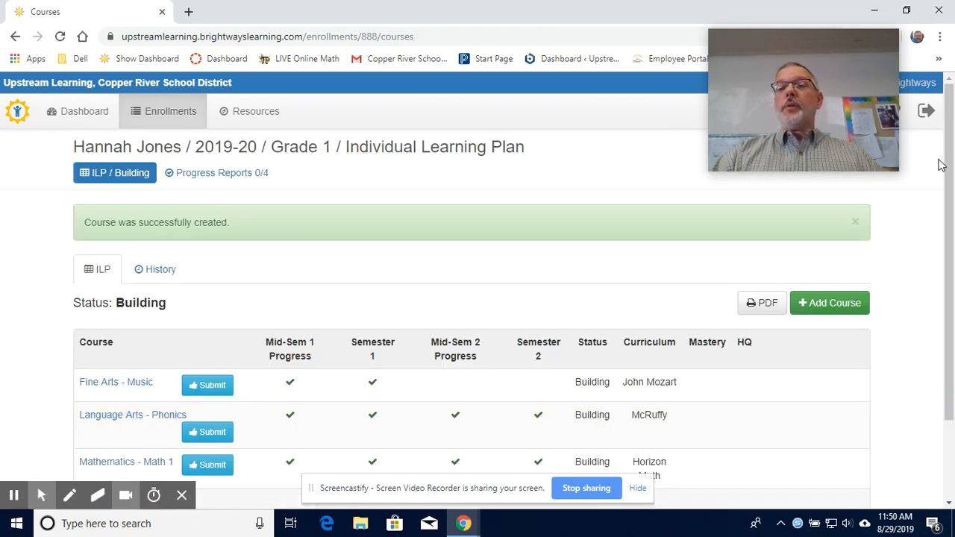
Step: Edit the Language Arts - Phonics course to mark it as faith based, update it and dismiss the notice
mouse_move(948, 176)
left_mouse_down()
mouse_move(952, 298)
mouse_move(947, 229)
left_mouse_up()
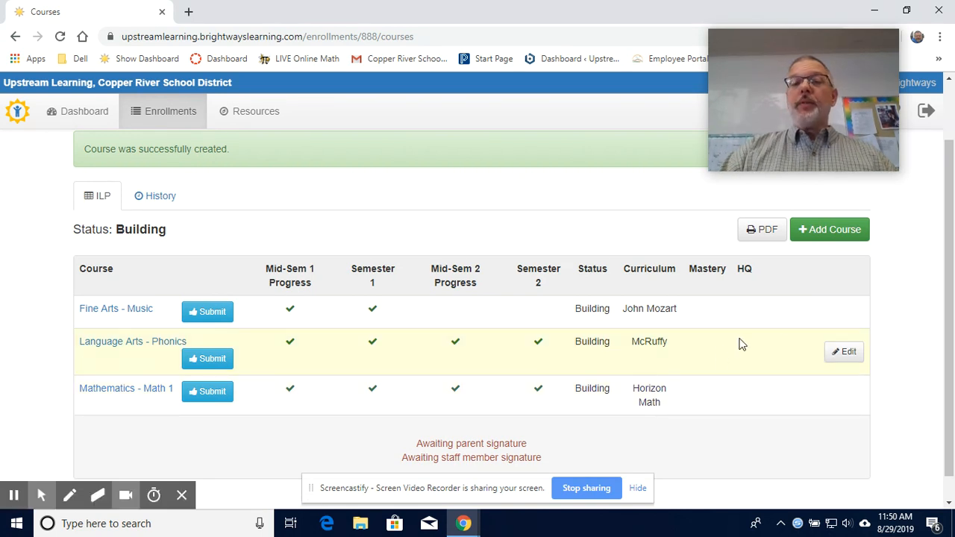
left_click(845, 354)
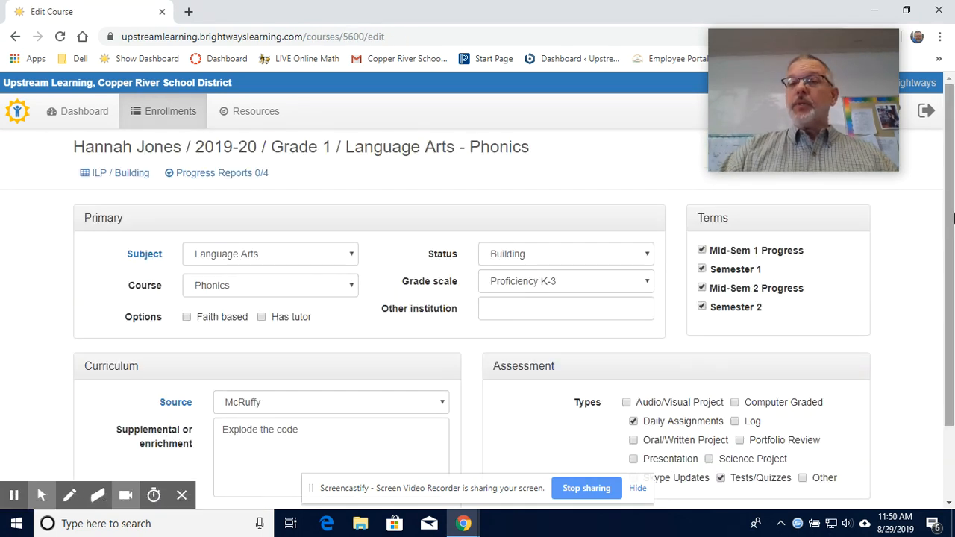
left_click_drag(949, 195, 951, 171)
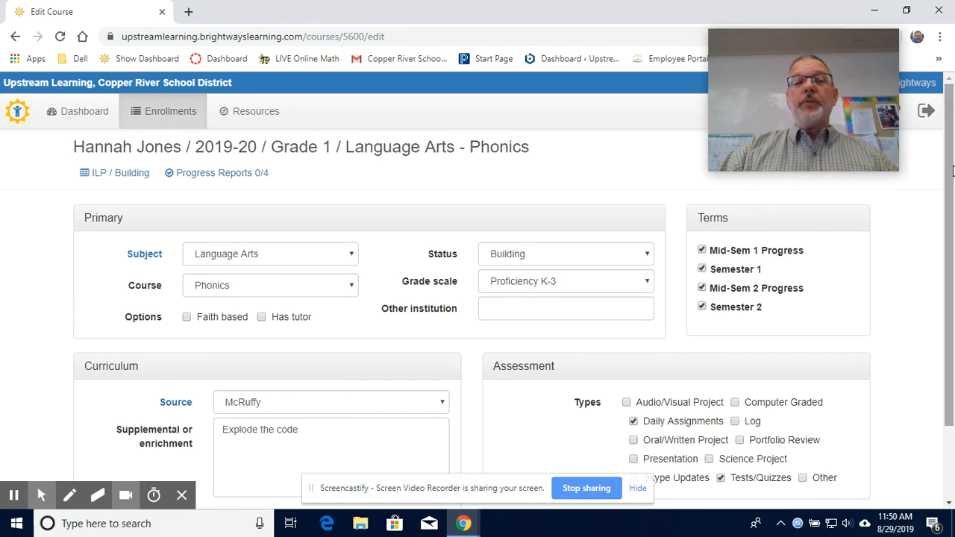
scroll(947, 179, "down", 1)
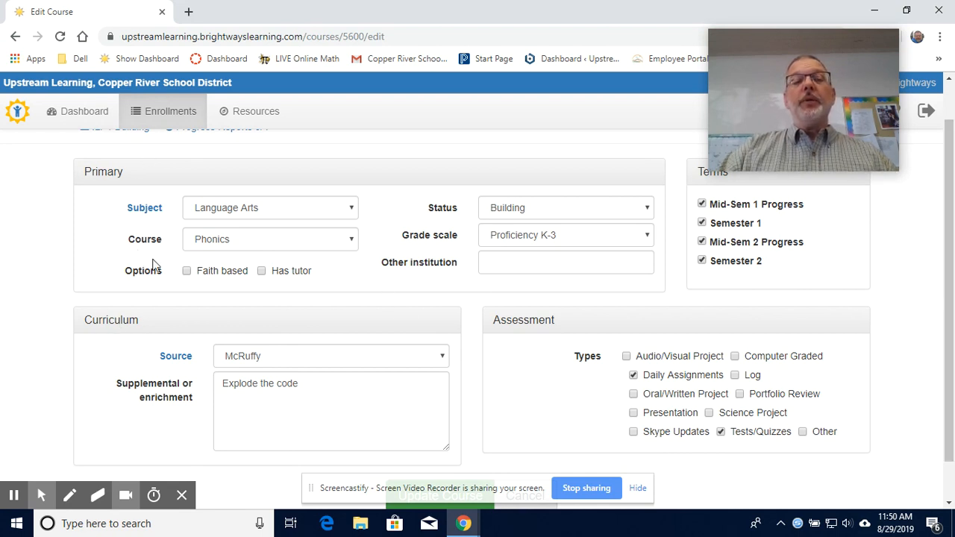
left_click(186, 272)
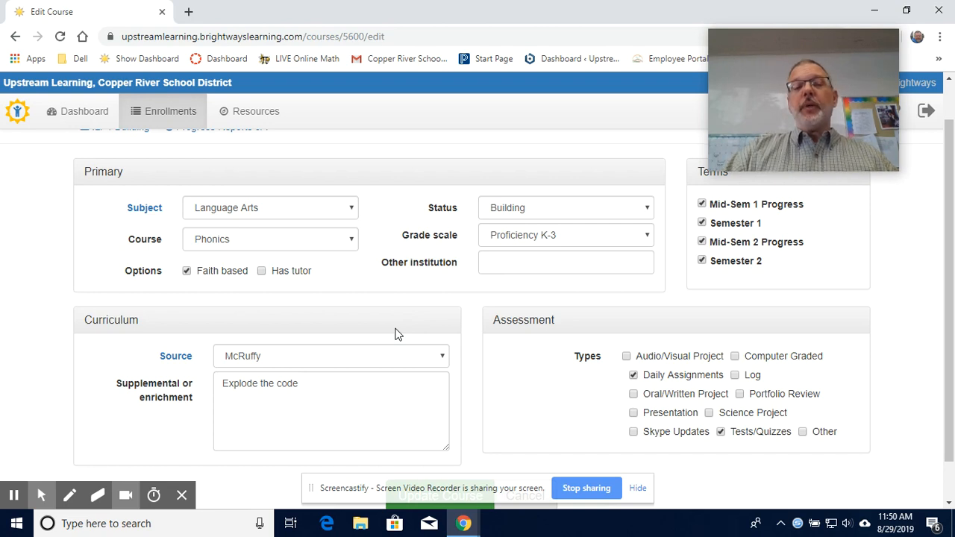
left_click_drag(946, 201, 944, 397)
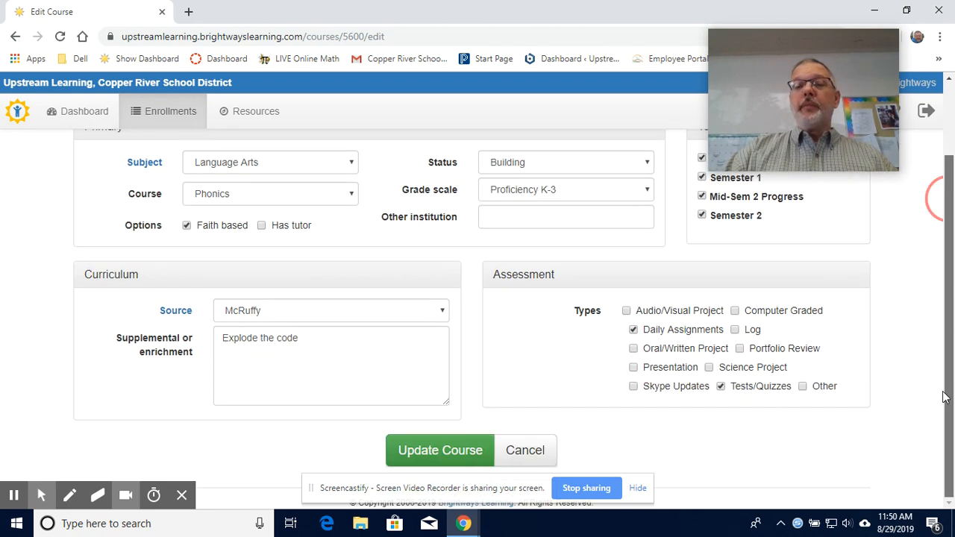
left_click(435, 452)
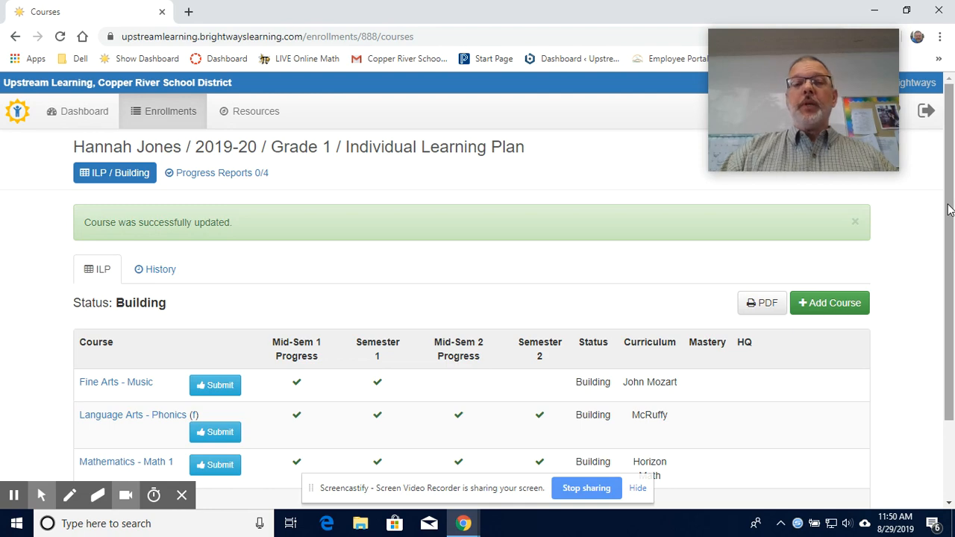
left_click_drag(949, 210, 946, 304)
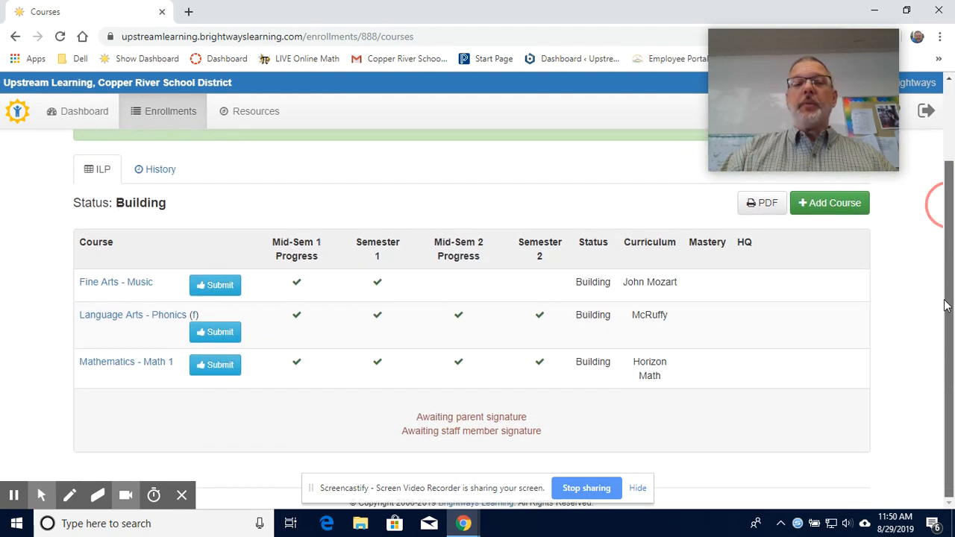
scroll(946, 298, "up", 2)
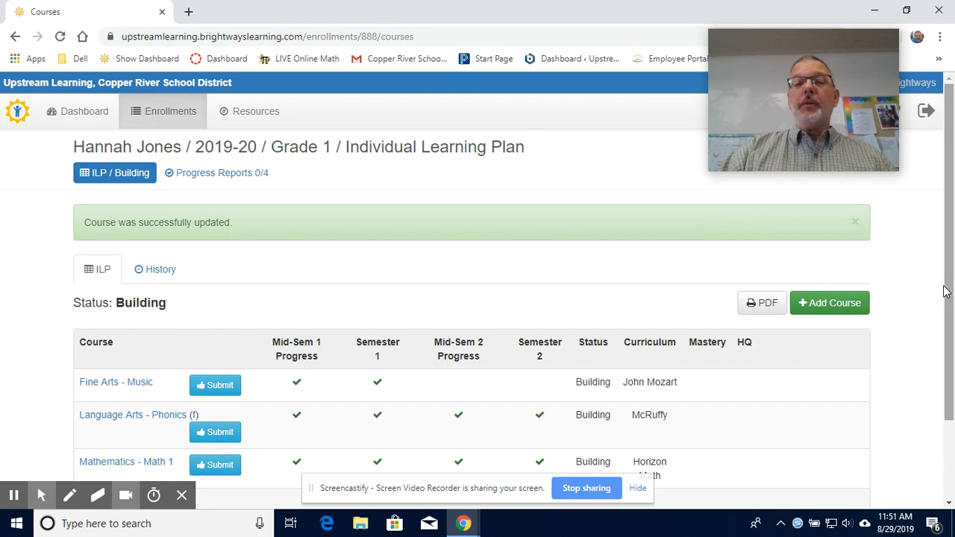
left_click(856, 223)
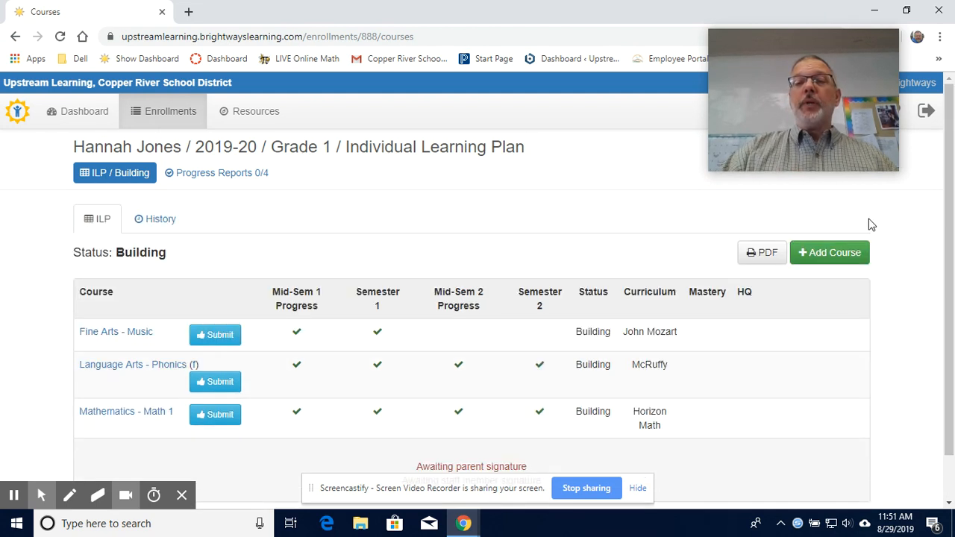
Step: Submit the Fine Arts - Music, Language Arts - Phonics and Mathematics - Math 1 courses, and dismiss the update notice
scroll(946, 208, "down", 1)
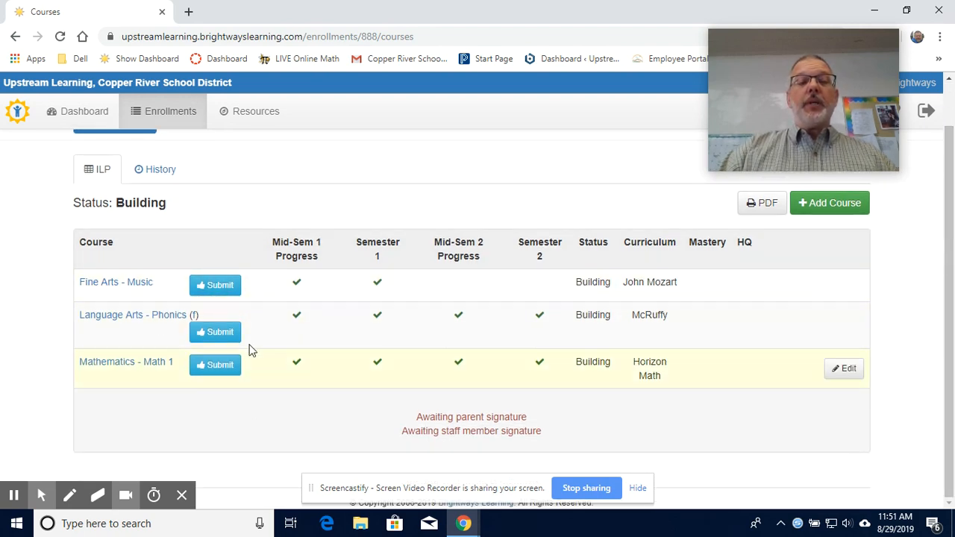
left_click(218, 286)
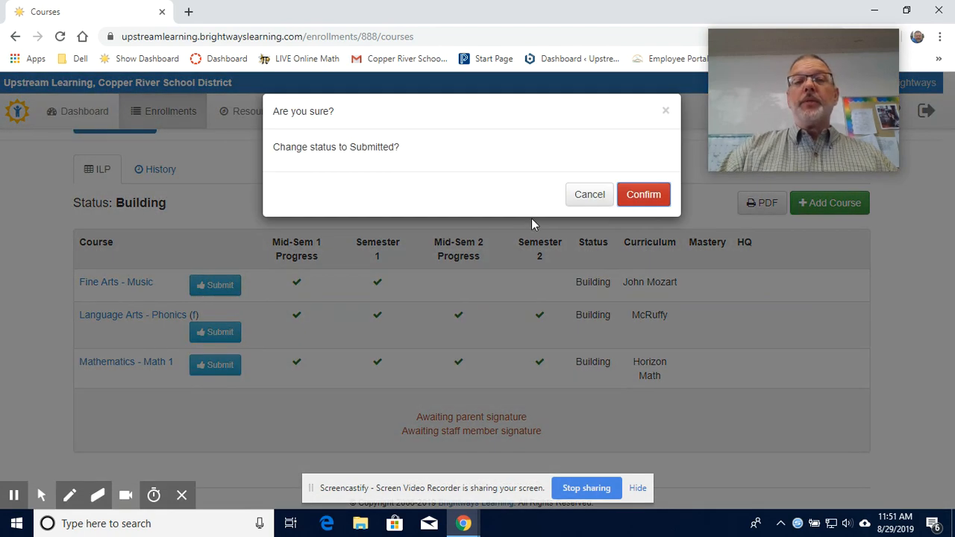
left_click(642, 195)
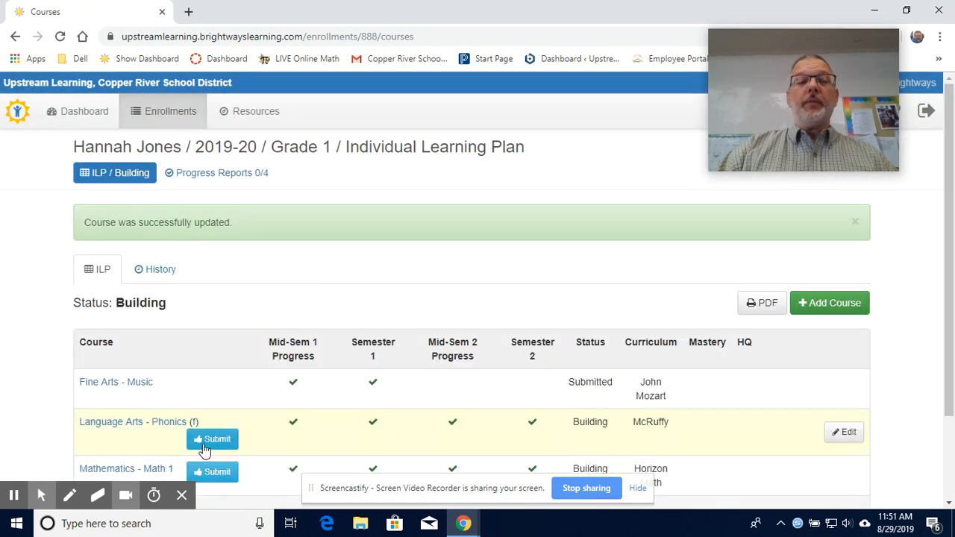
left_click(209, 439)
left_click(643, 195)
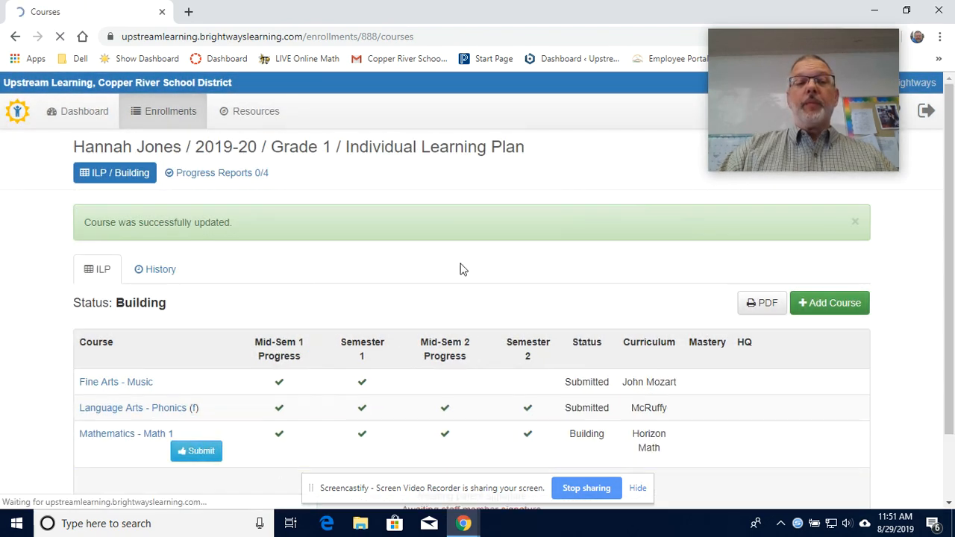
left_click(191, 452)
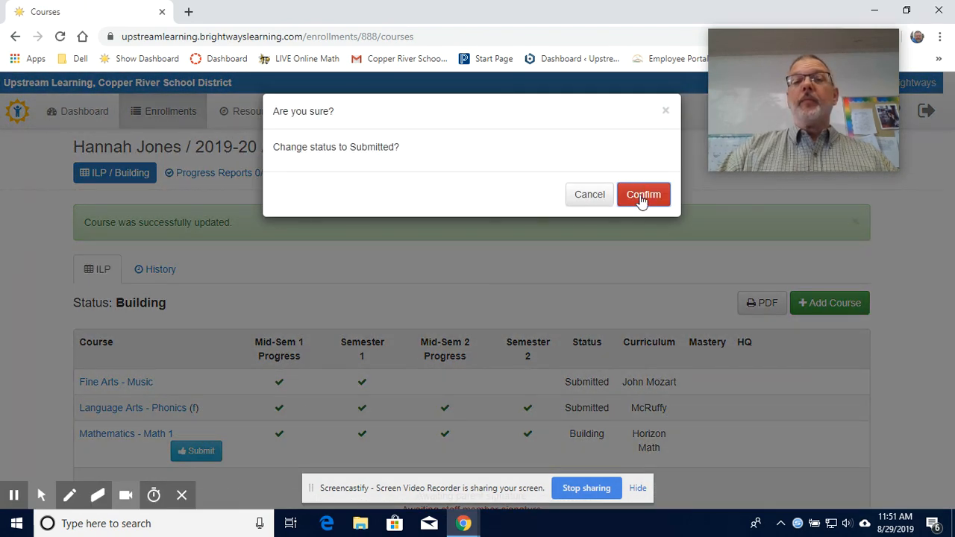
left_click(642, 195)
left_click_drag(949, 148, 954, 246)
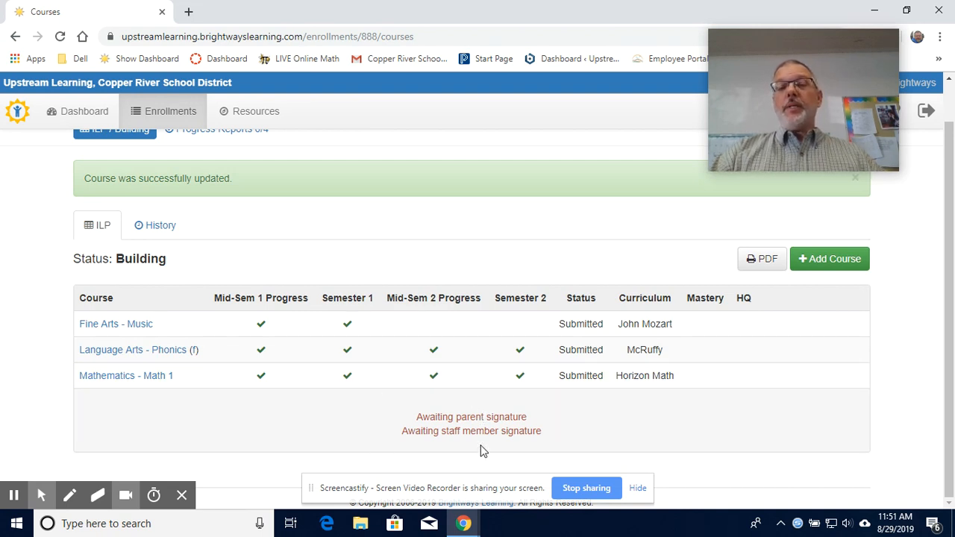
left_click(855, 182)
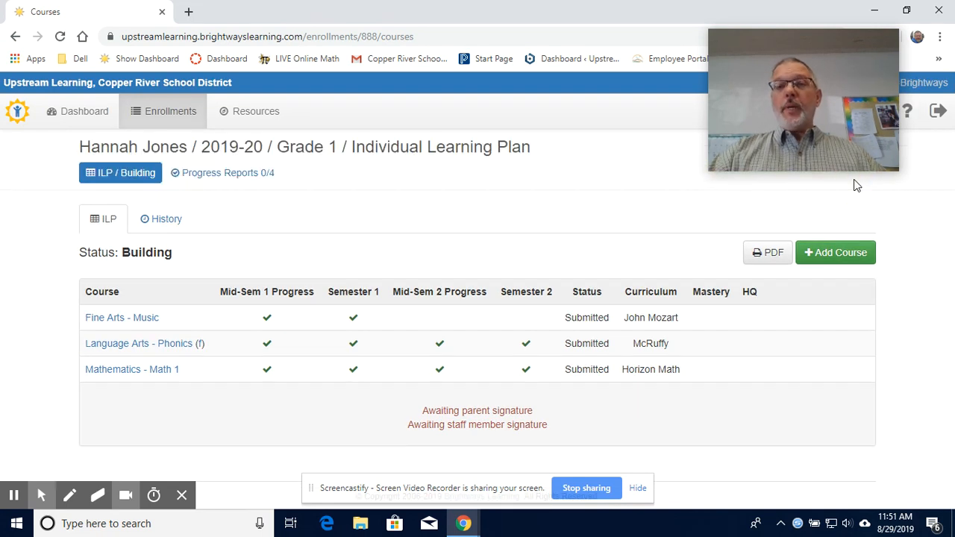